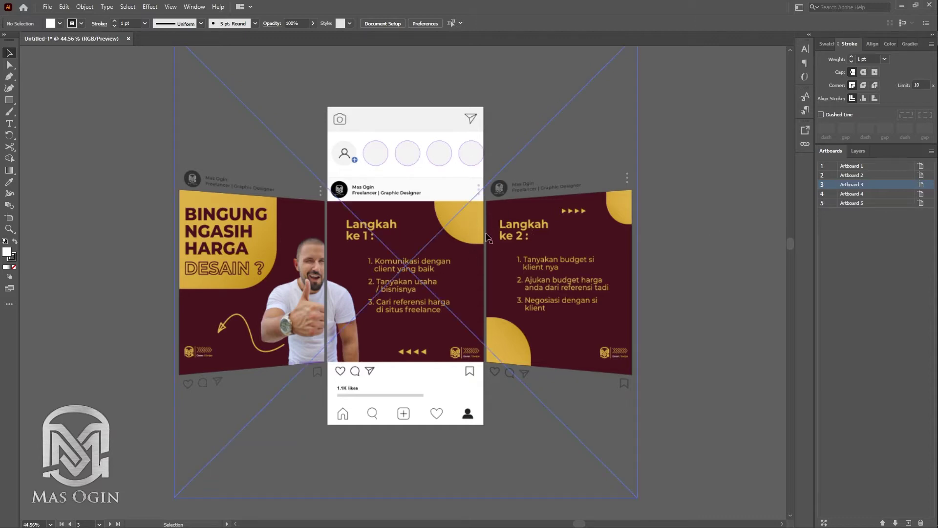
Examine the Instagram feed mockup and the five carousel slides laid out beneath it
key(z)
drag(567, 225, 307, 281)
key(v)
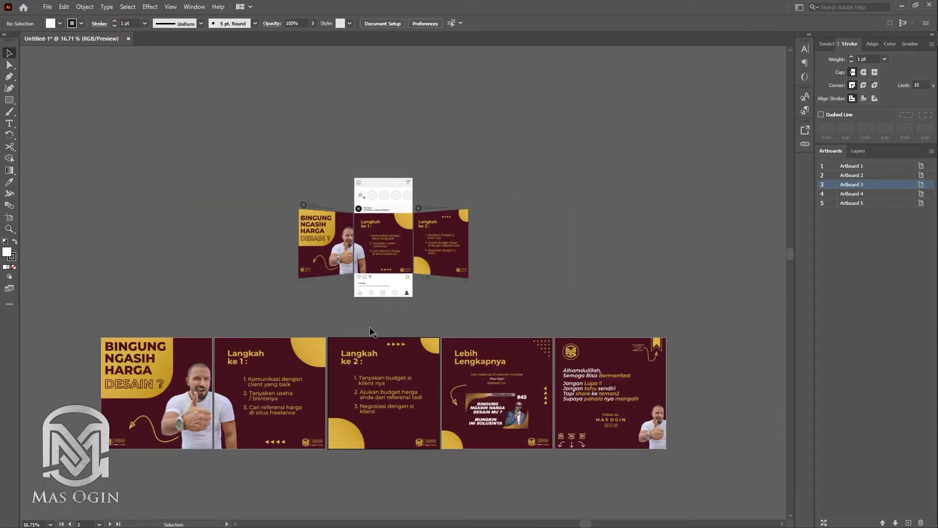
key(z)
drag(227, 369, 316, 261)
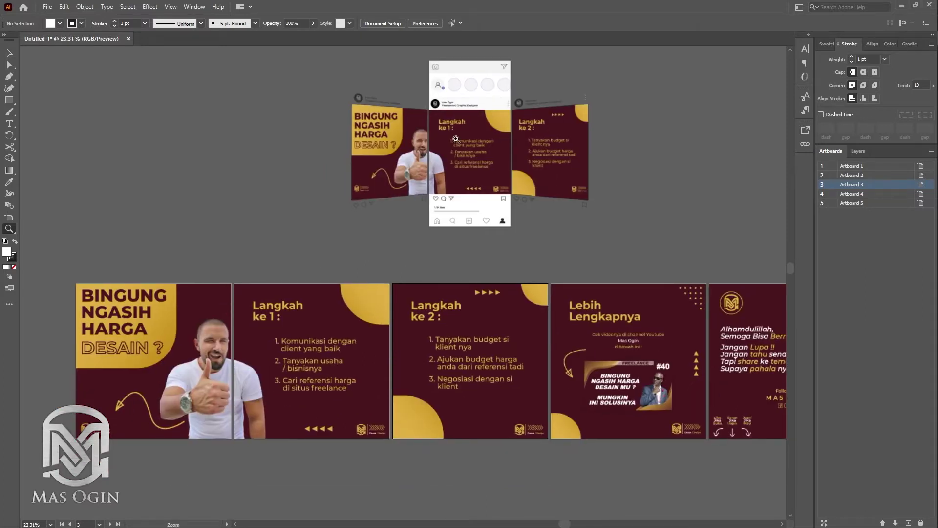
key(v)
click(142, 351)
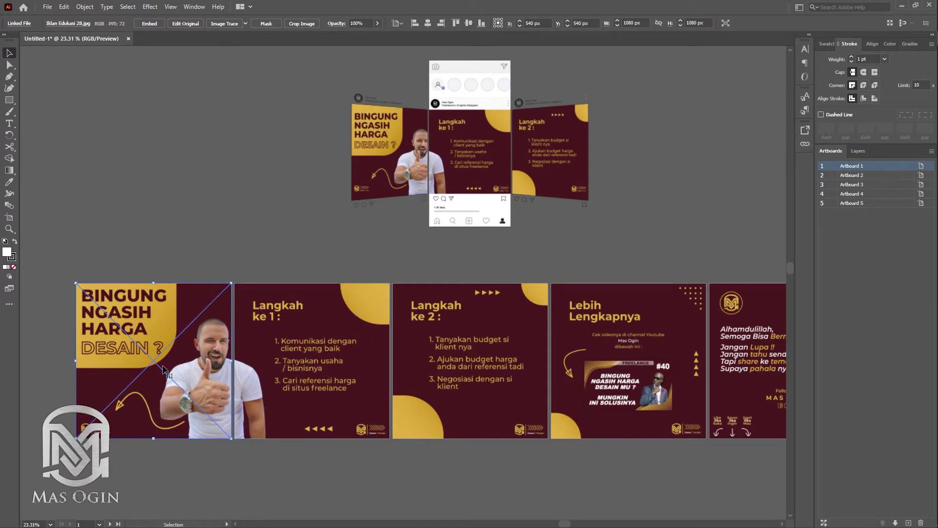
click(118, 490)
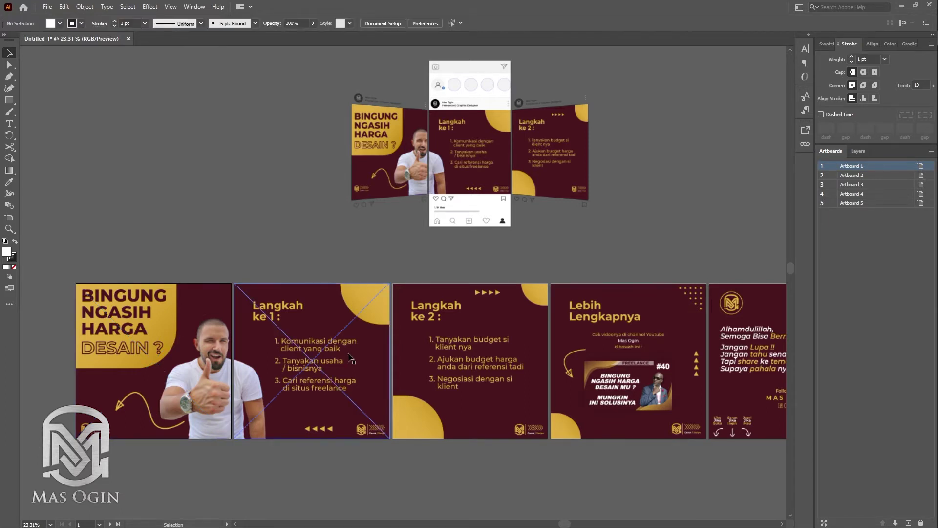
scroll(348, 358, right, 3)
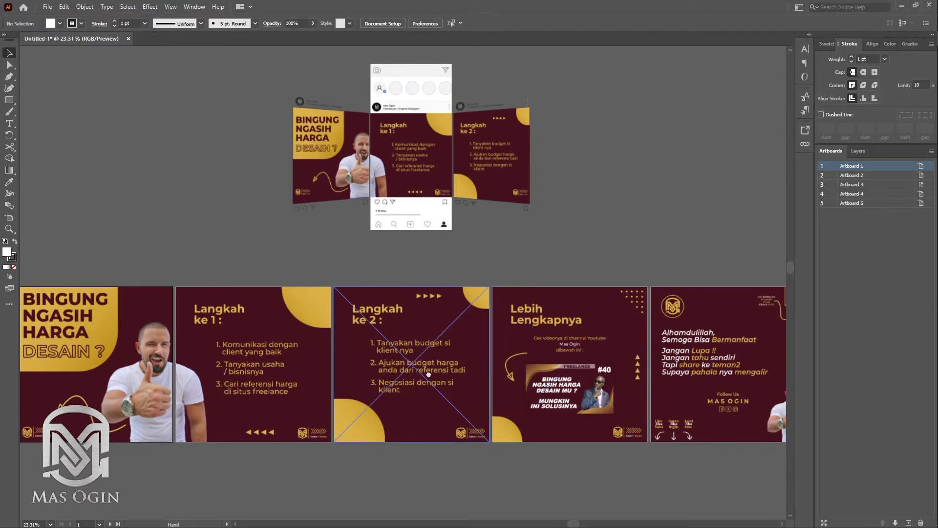
scroll(428, 374, up, 1)
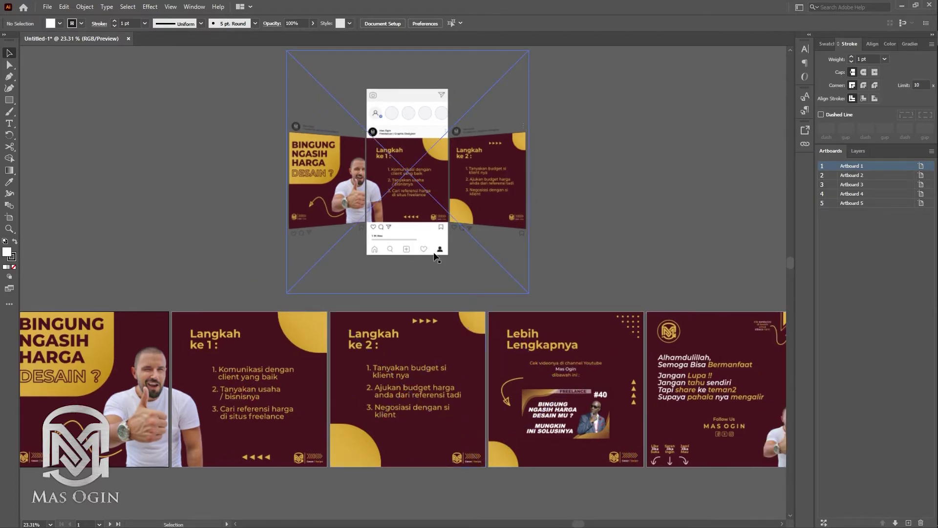
key(z)
scroll(456, 301, down, 1)
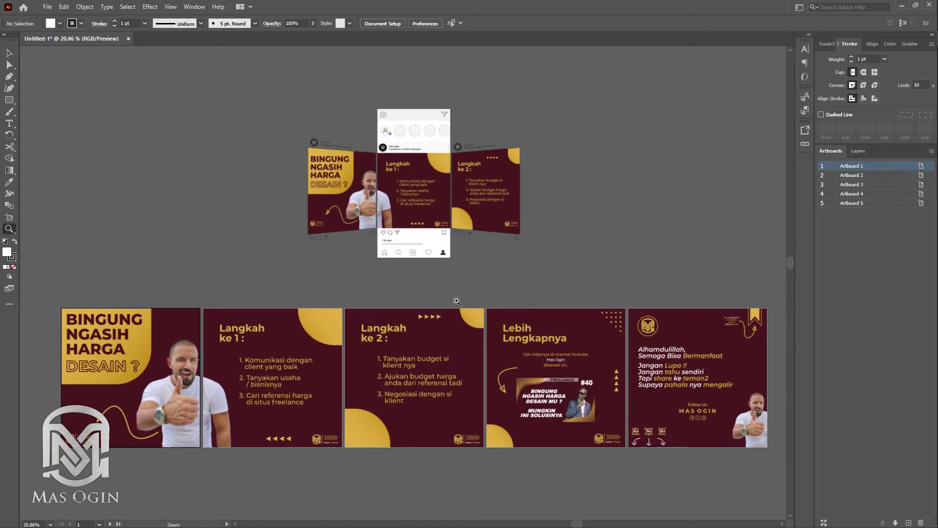
key(v)
mouse_move(935, 227)
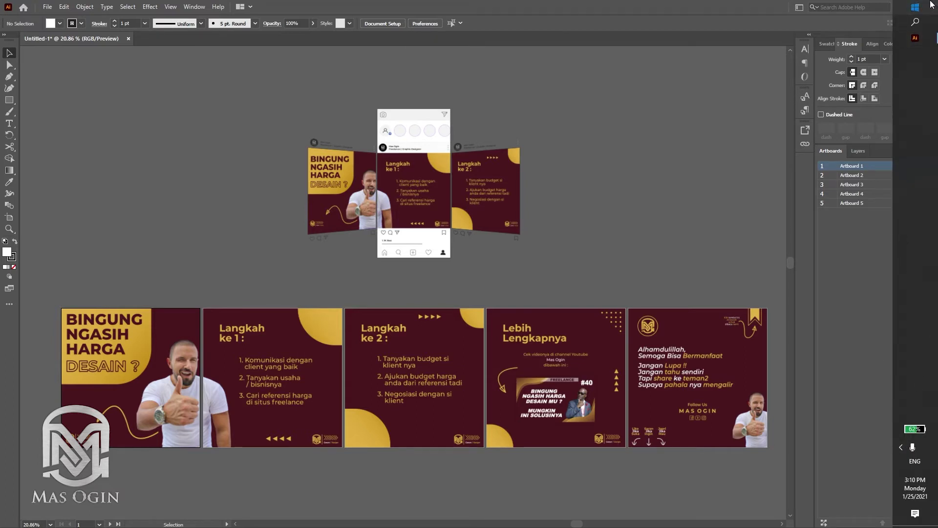
click(914, 7)
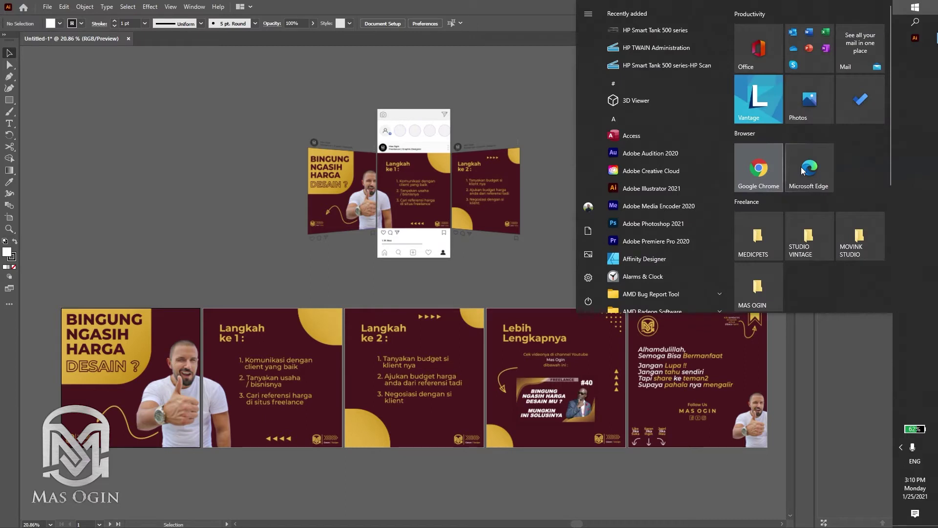
click(218, 224)
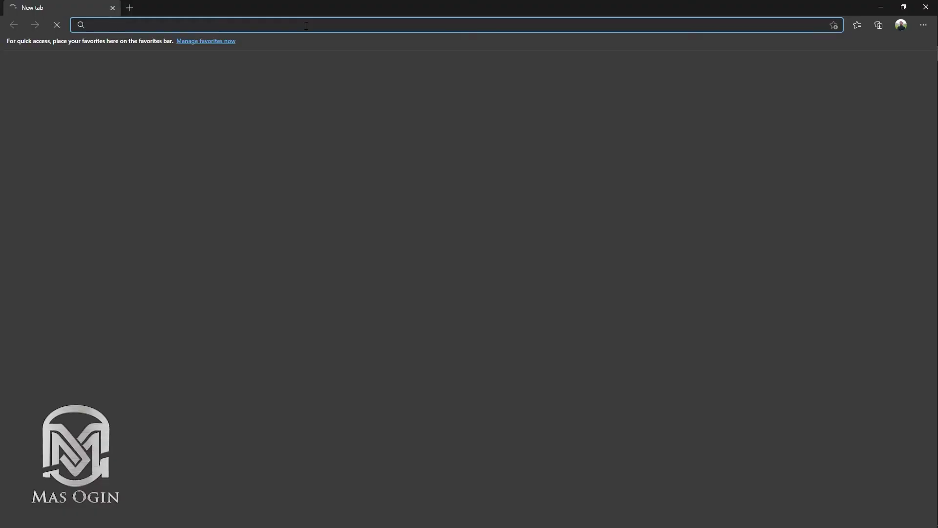
text(instagram.com/masogin/)
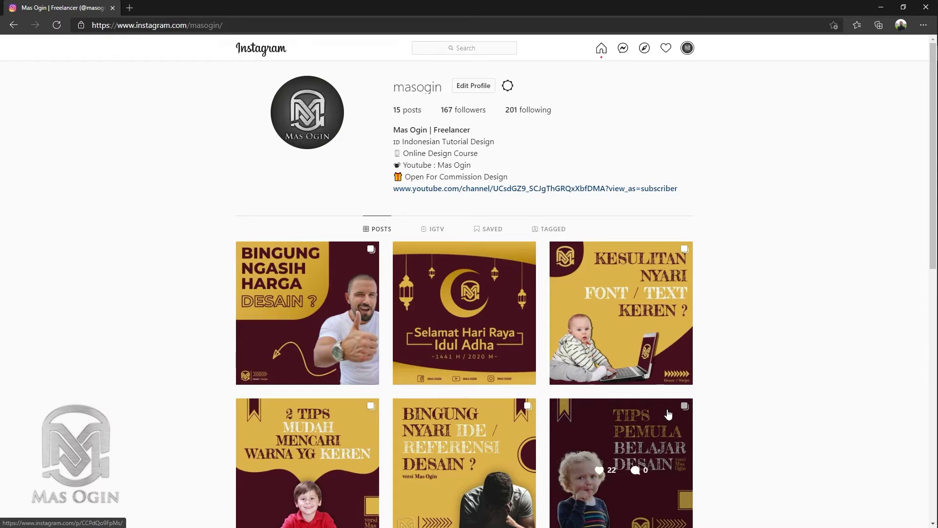
View all slides of the "Bingung Ngasih Harga Desain ?" carousel post, close it and look over the profile's post grid
click(364, 348)
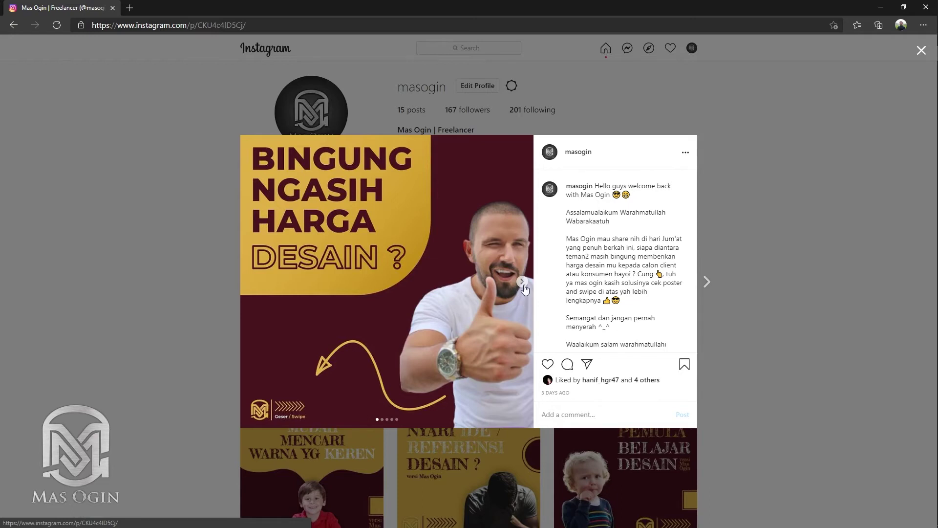
click(522, 282)
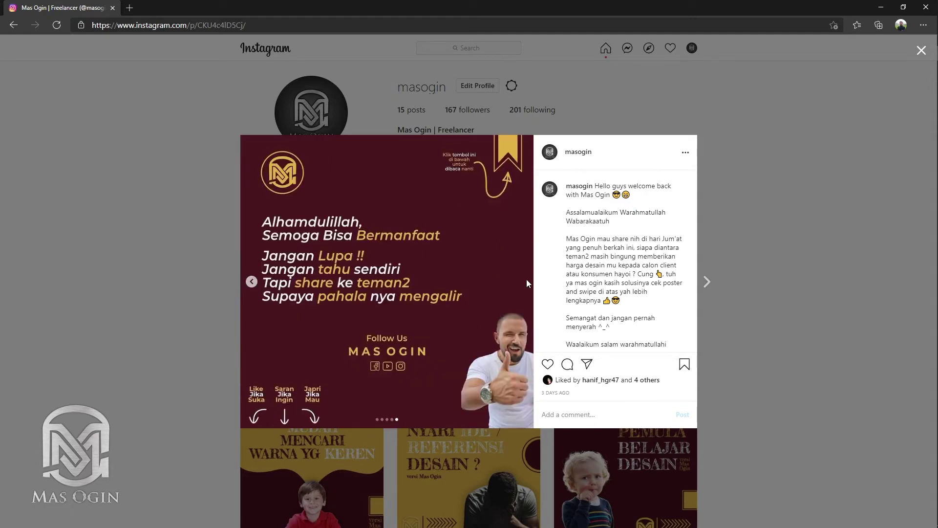
click(773, 224)
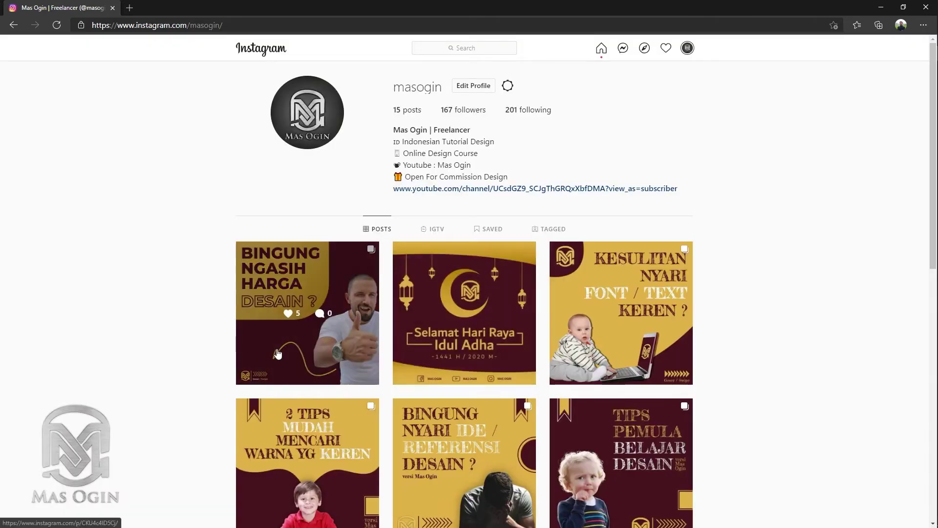
scroll(693, 267, down, 2)
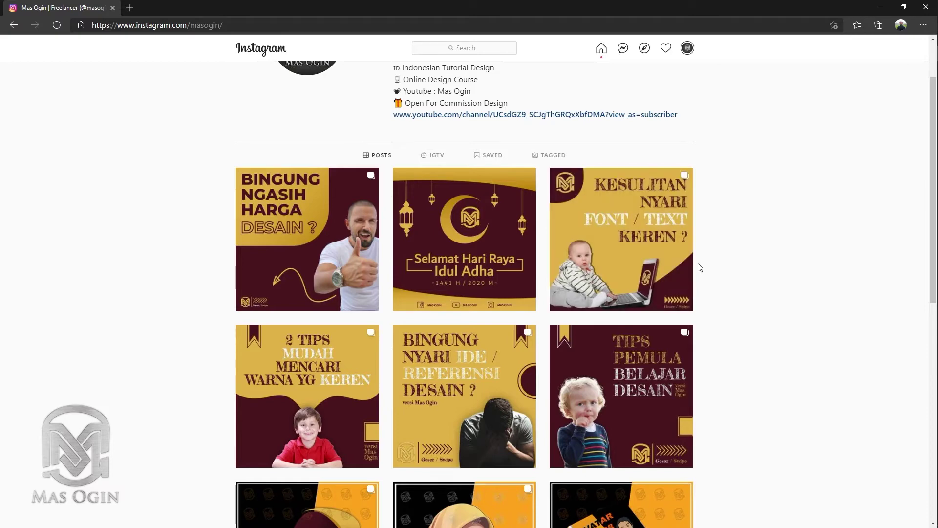
scroll(700, 267, up, 2)
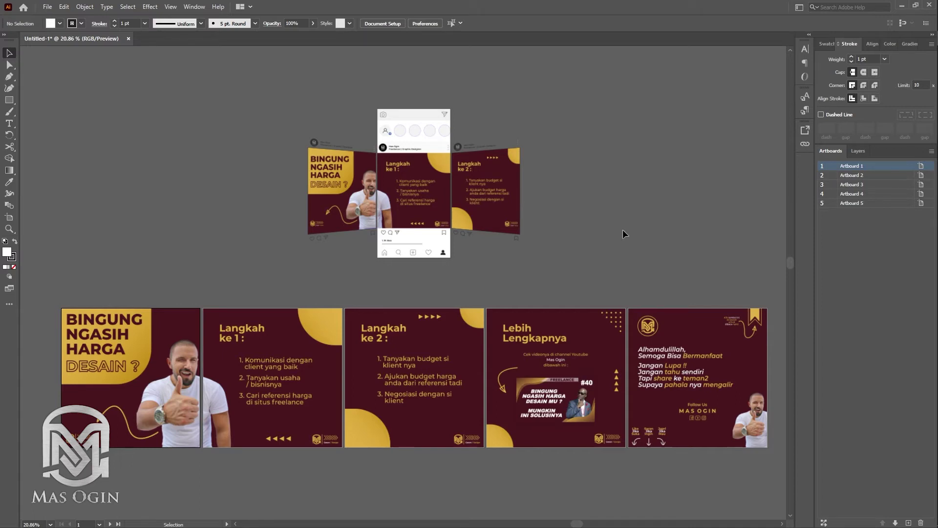
In Illustrator, create a new 1080 x 1080 px RGB document at 300 ppi named "Design Instagram Careusol"
click(47, 6)
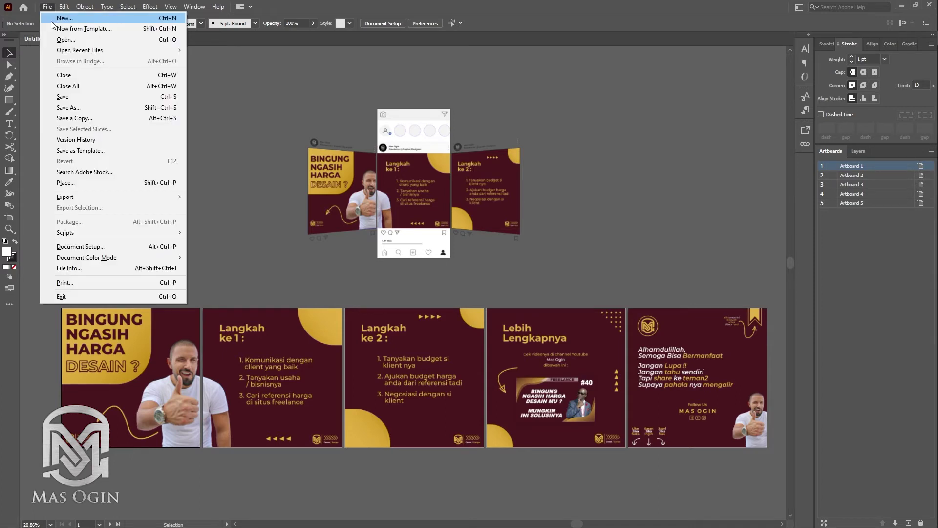
click(99, 17)
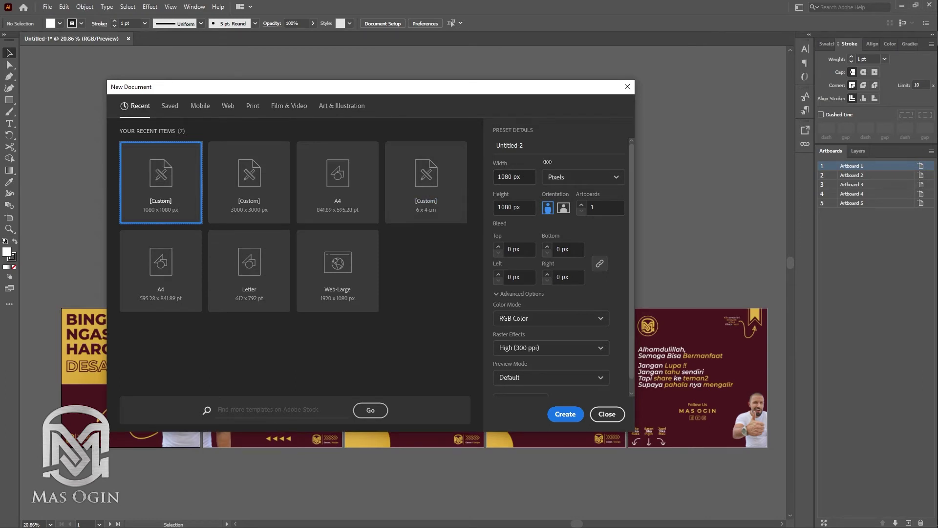
click(537, 145)
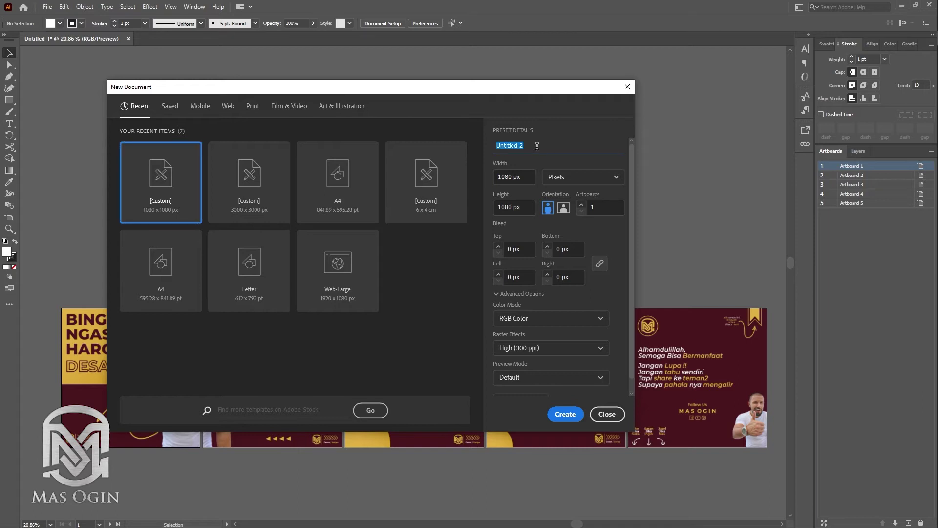
text(Design Instagram Careusol)
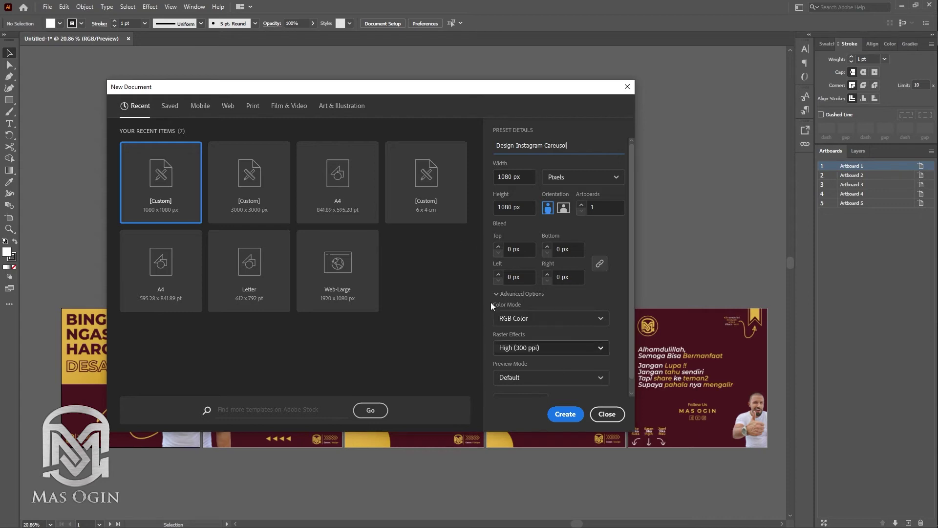
double_click(506, 177)
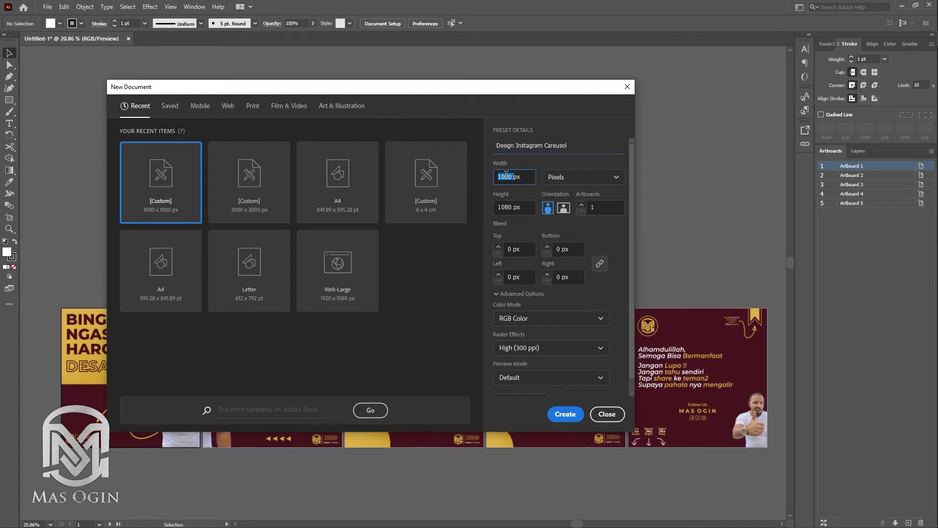
text(1080)
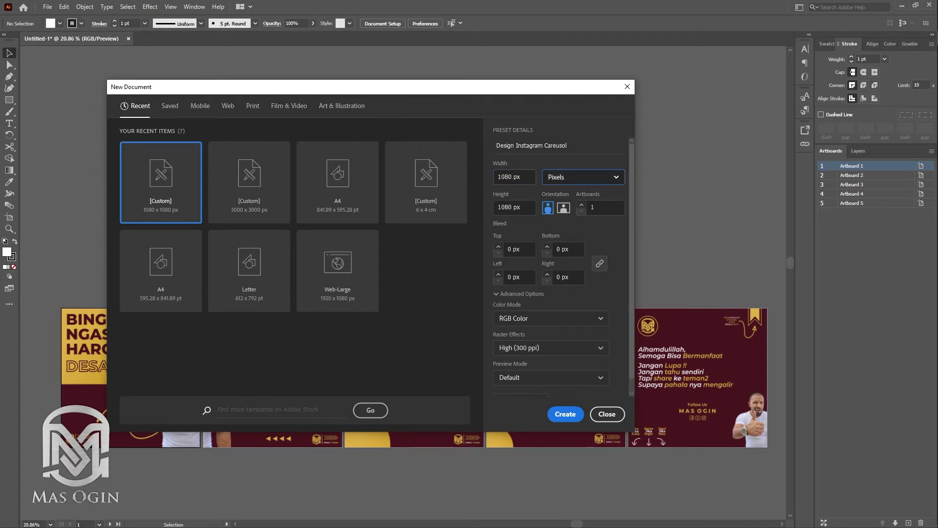
key(Tab)
key(Tab)
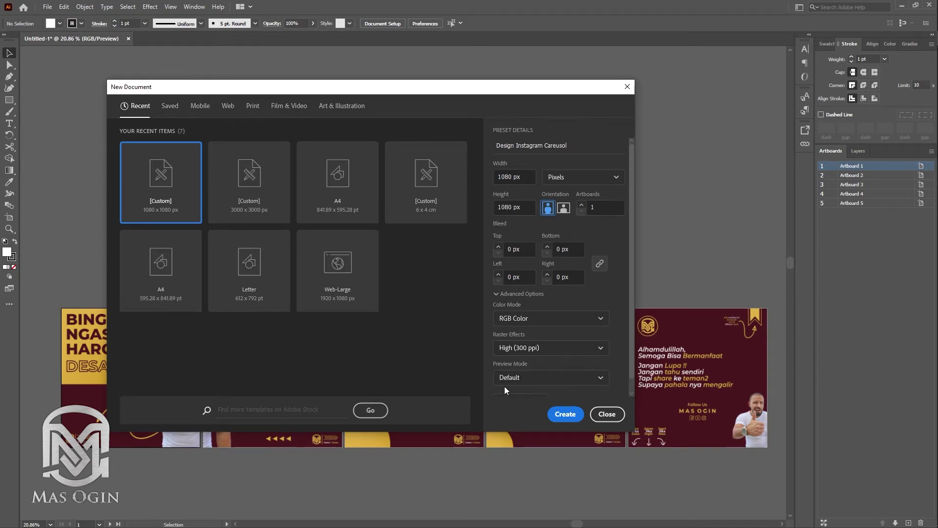
click(565, 414)
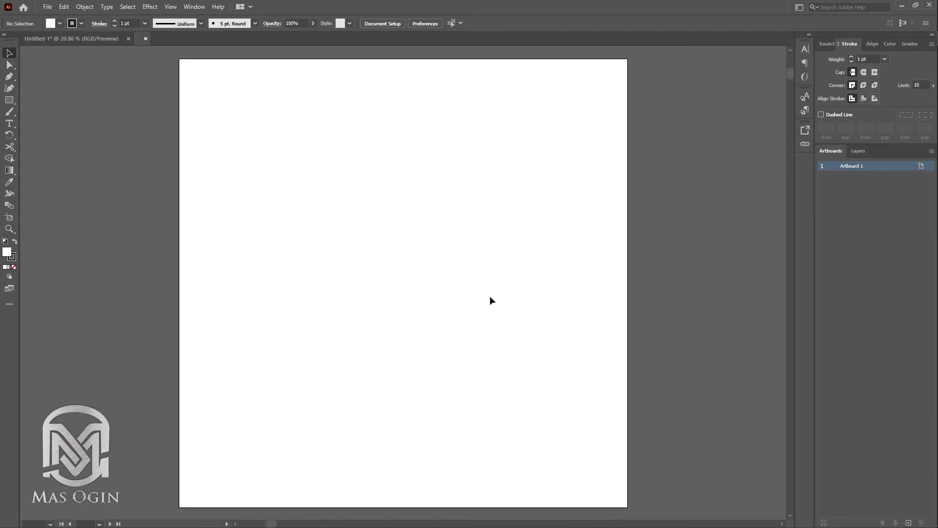
Compare the new document's blank artboard with the carousel artboard layout in the Untitled-1 document
key(z)
drag(527, 294, 478, 311)
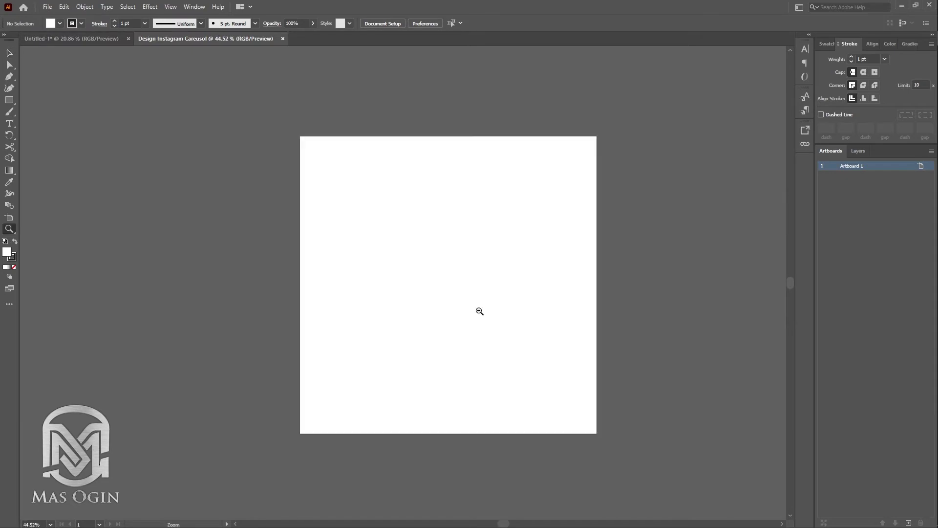
drag(635, 274, 600, 286)
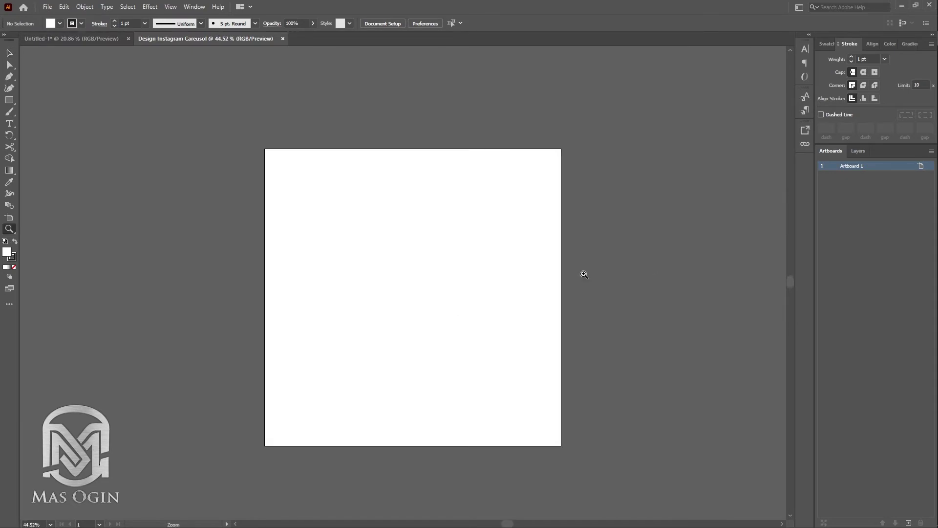
key(v)
click(115, 39)
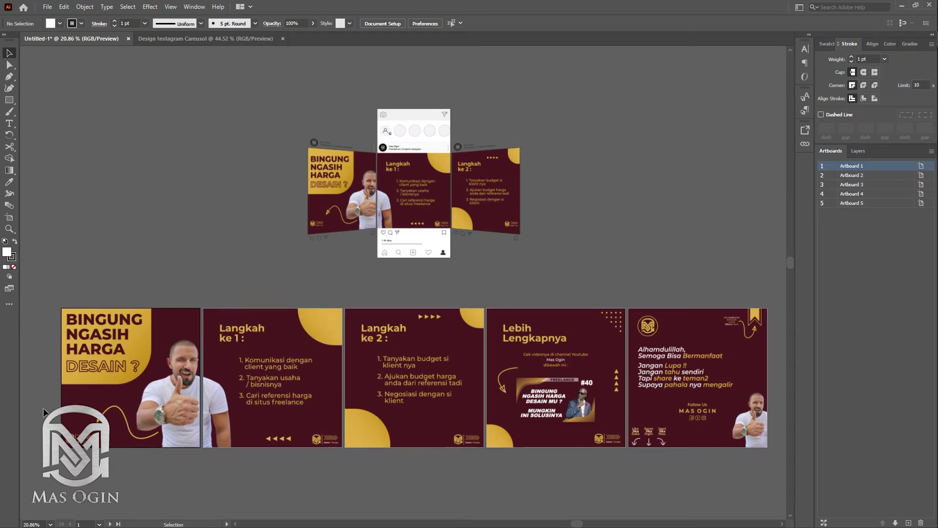
key(ctrl+Tab)
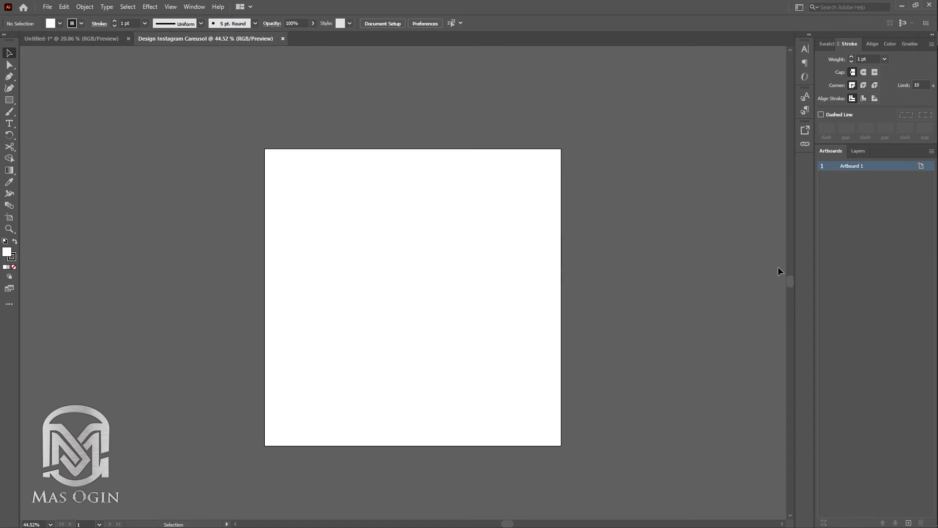
click(909, 524)
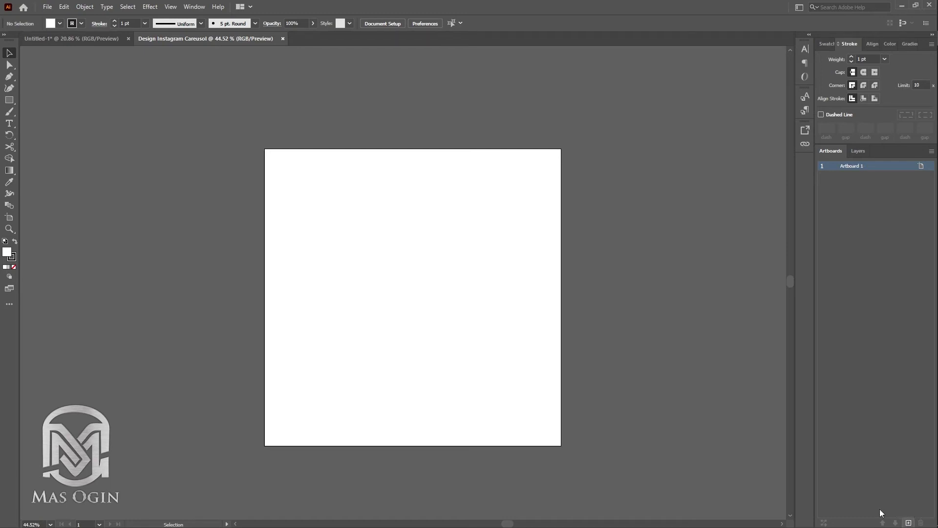
click(100, 38)
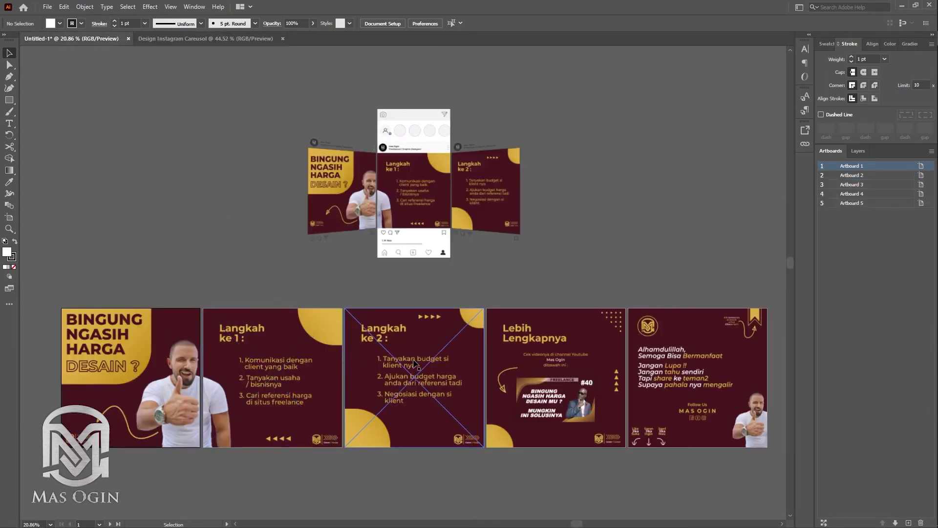
Add four more artboards to the Design Instagram Careusol document to make a row of five
click(268, 39)
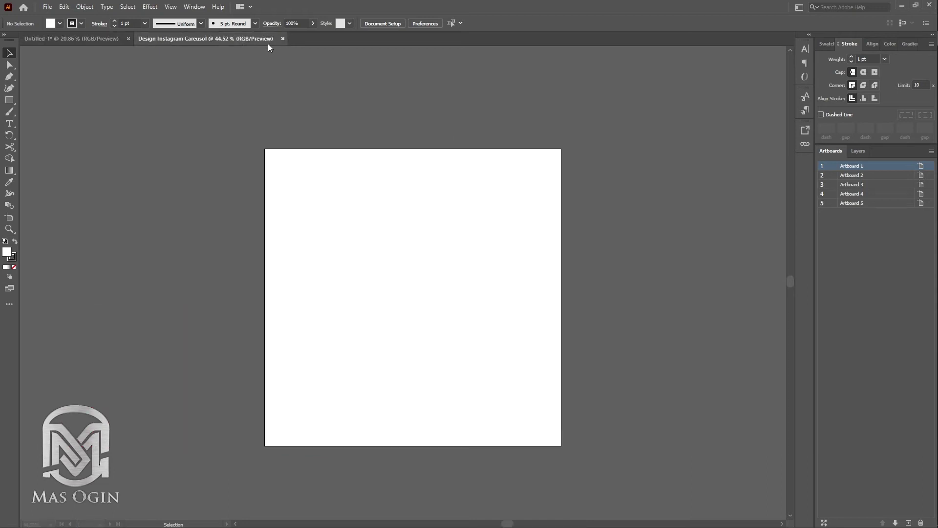
click(909, 523)
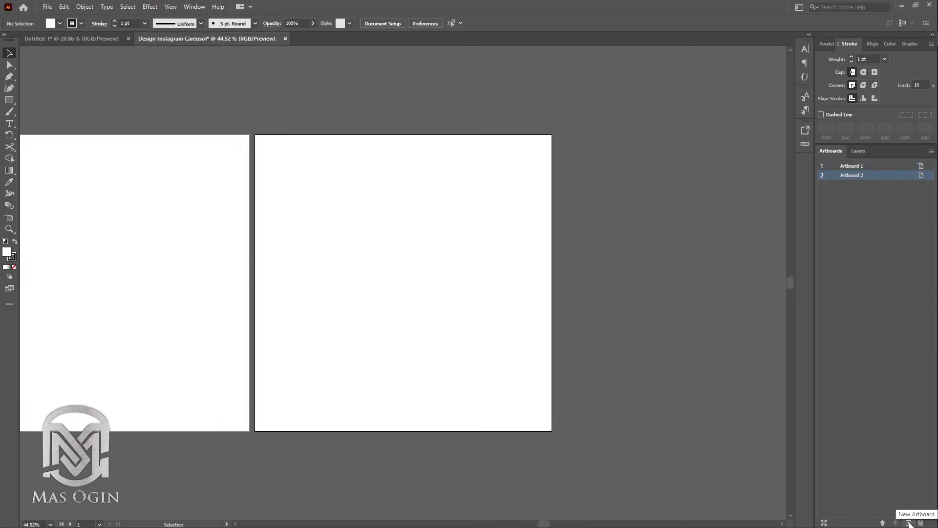
click(909, 523)
click(909, 523)
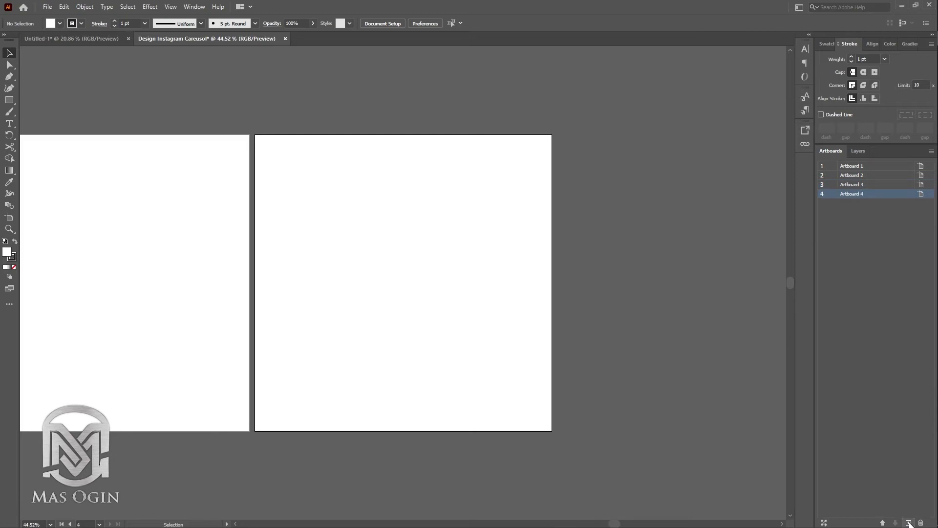
click(909, 522)
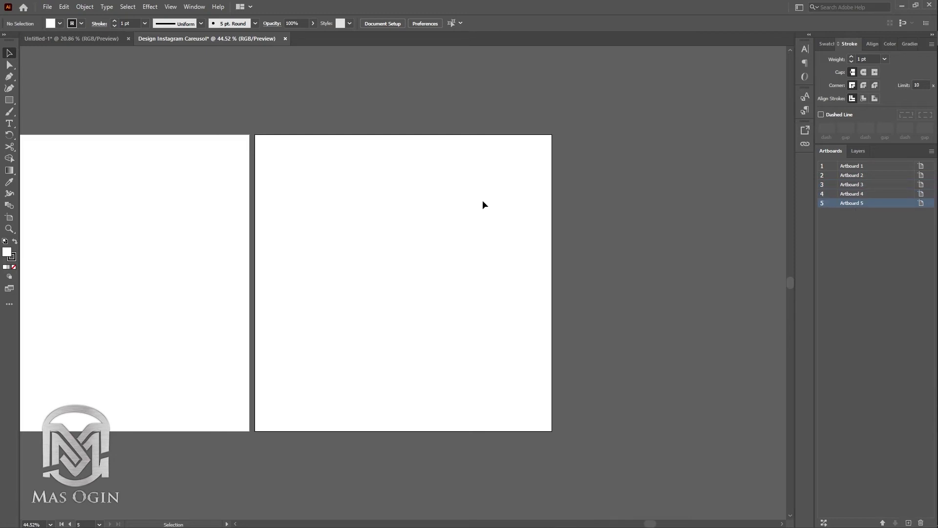
key(ctrl+alt+0)
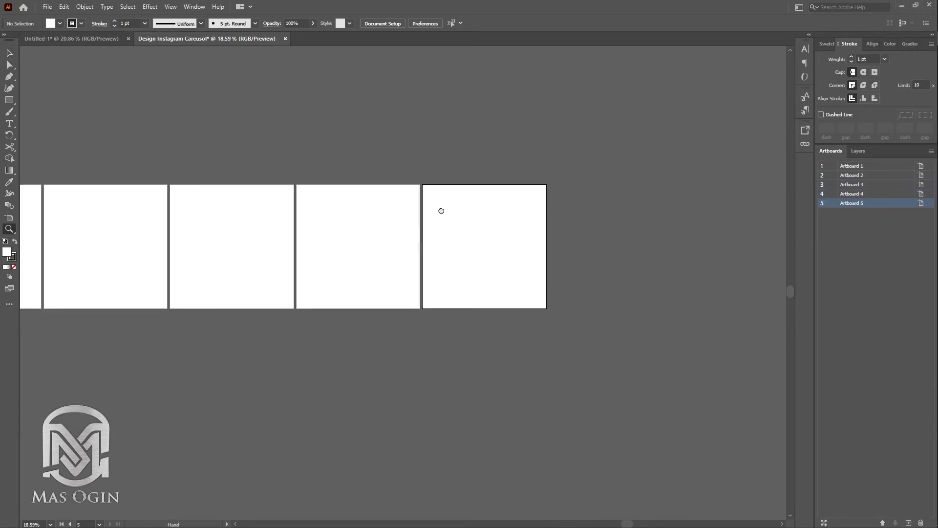
Look over the complete row of five blank artboards and make the first artboard active
drag(466, 200, 427, 228)
click(402, 281)
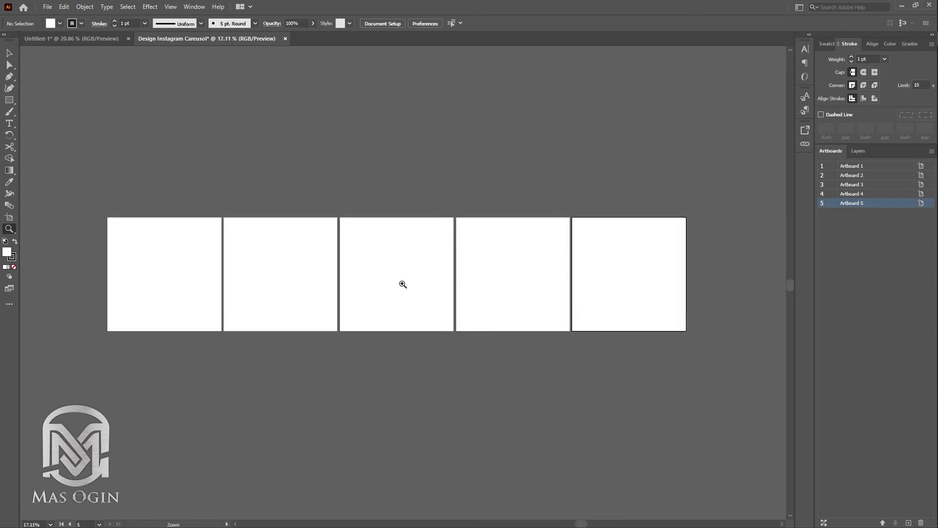
key(v)
click(141, 270)
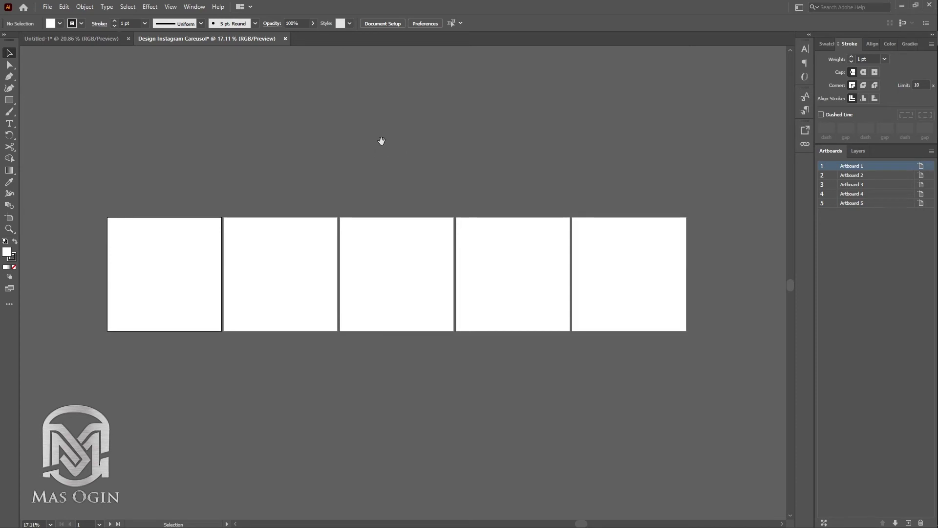
drag(382, 141, 369, 167)
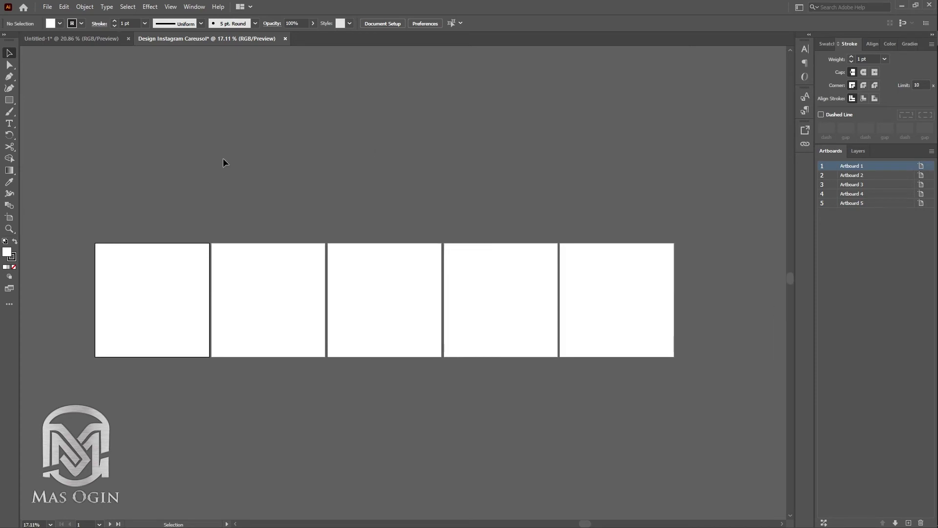
Examine the finished carousel slides in the Untitled-1 document, focusing on how the first and second slides join
click(84, 36)
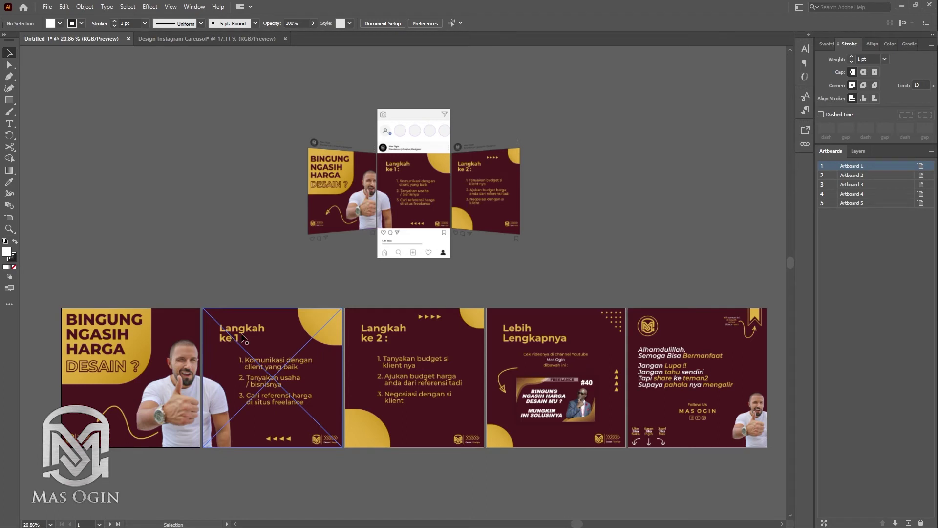
click(262, 360)
click(262, 360)
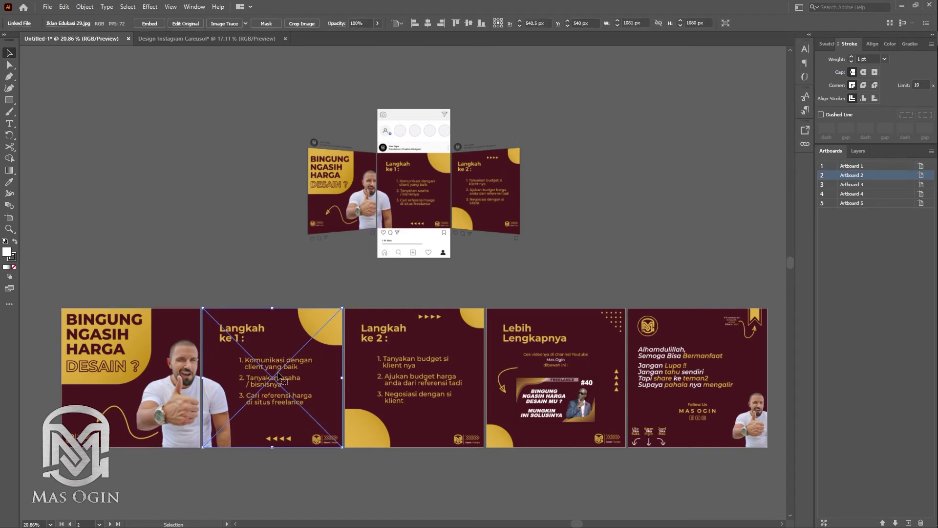
mouse_move(279, 375)
mouse_down()
mouse_move(265, 375)
mouse_move(278, 375)
mouse_up()
key(ctrl+0)
drag(471, 250, 462, 250)
key(ctrl+z)
drag(570, 275, 467, 403)
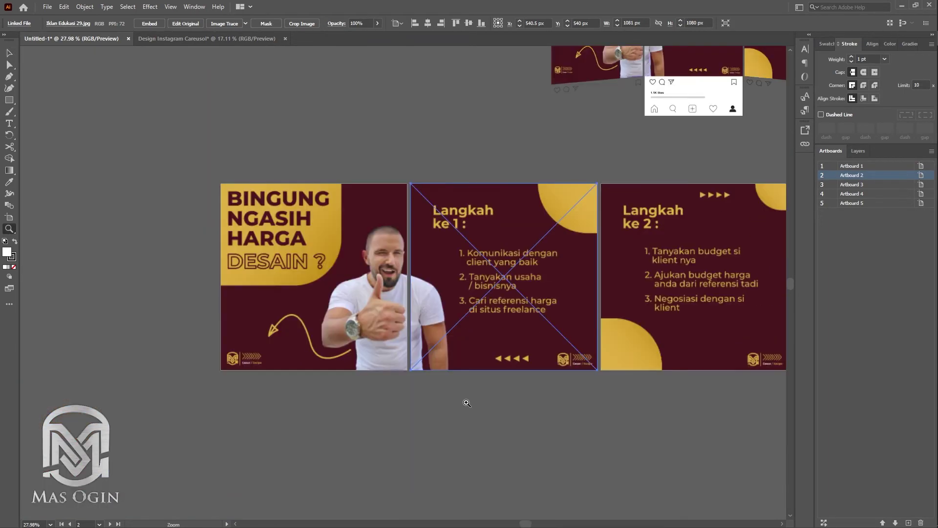
click(467, 402)
drag(546, 338, 420, 398)
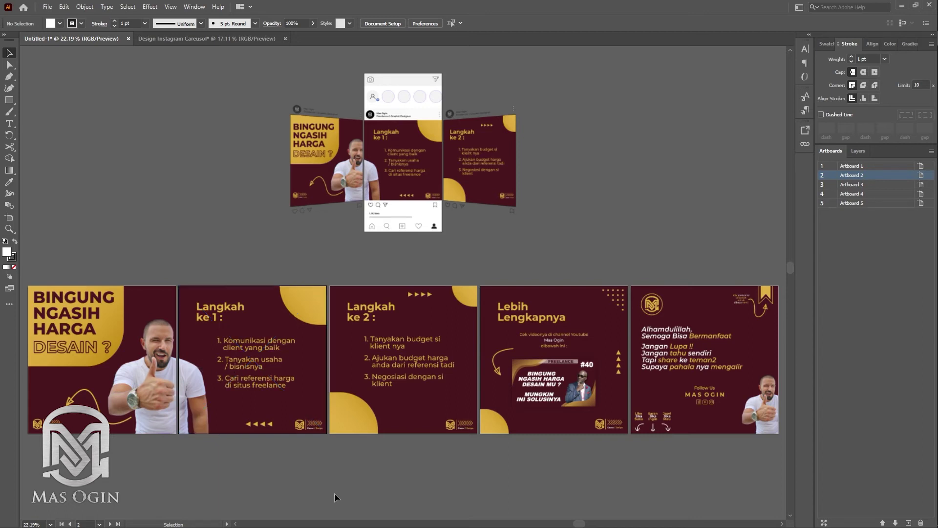
Check the size and position settings of Artboard 2 in the Untitled-1 document
click(228, 322)
mouse_move(928, 178)
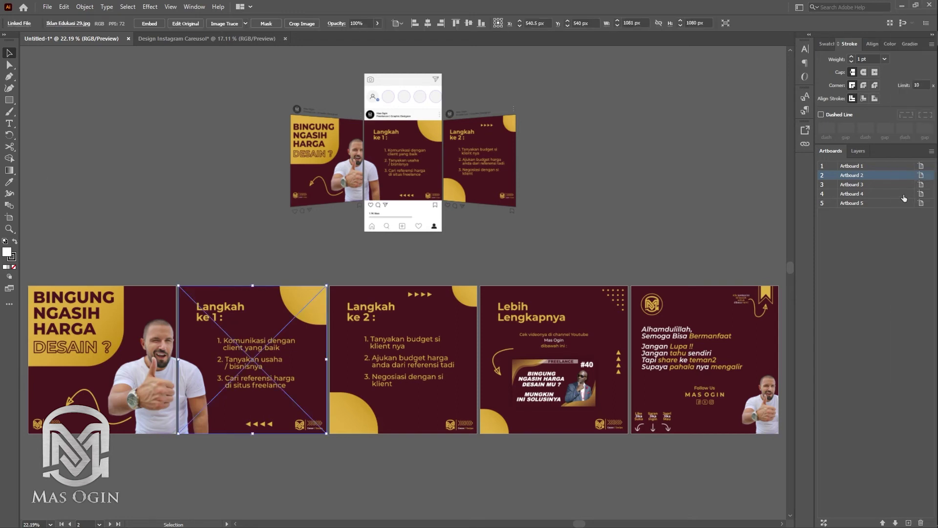
click(921, 175)
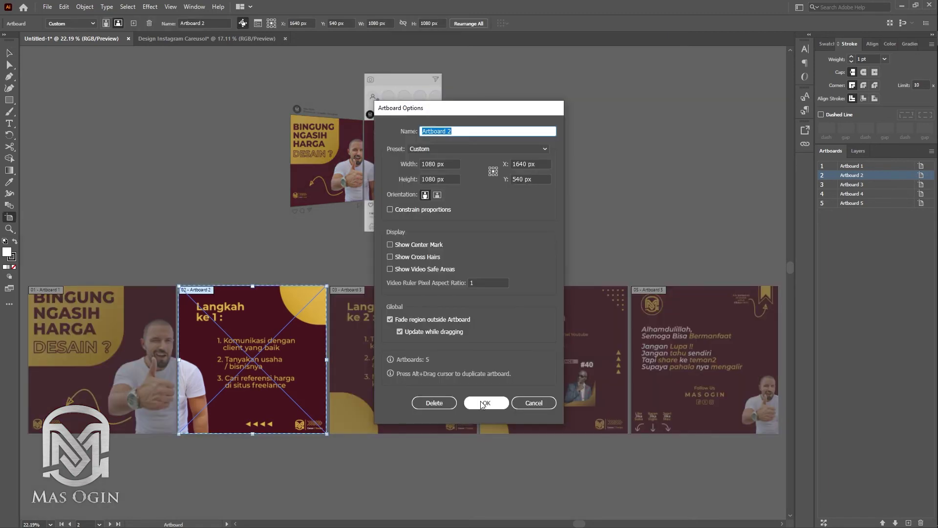
click(484, 402)
key(Escape)
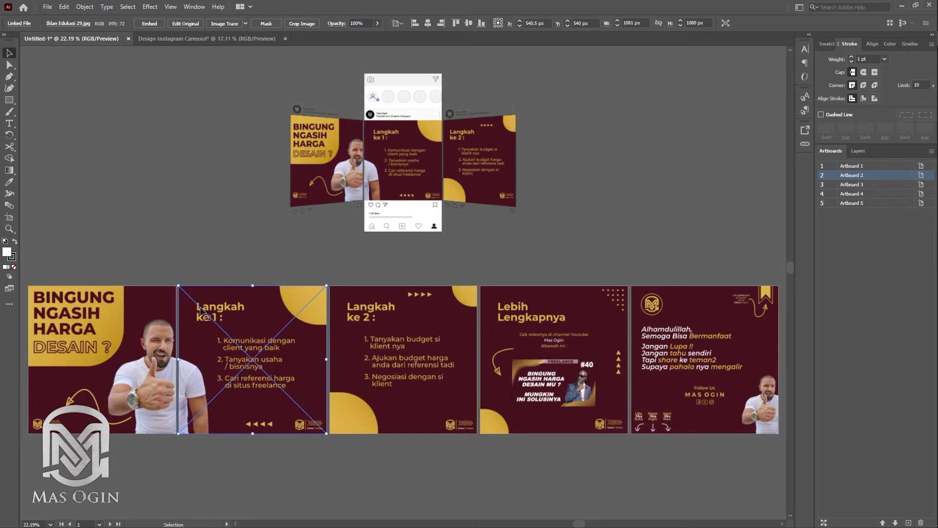
Try shifting the "Langkah ke 1" slide image 20 px towards the first slide, undo the move and clear the selection
drag(247, 335, 245, 335)
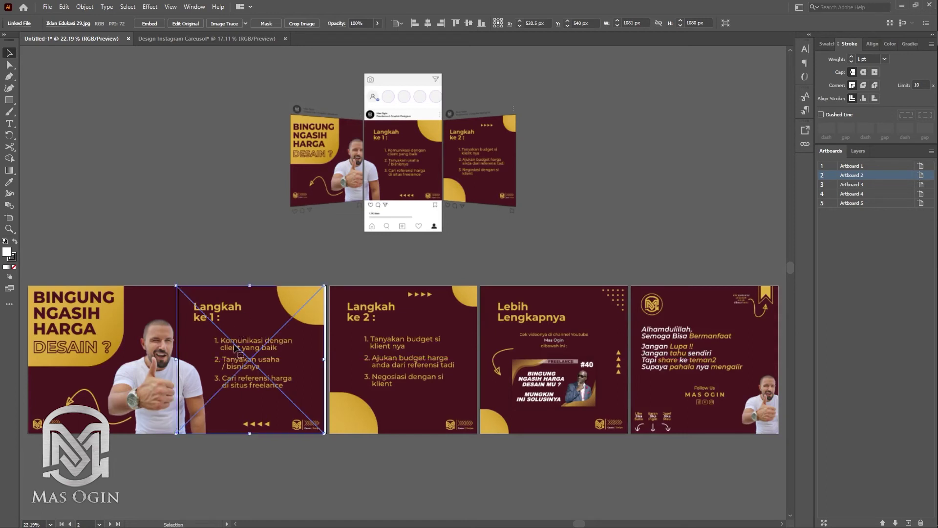
key(ctrl+shift+a)
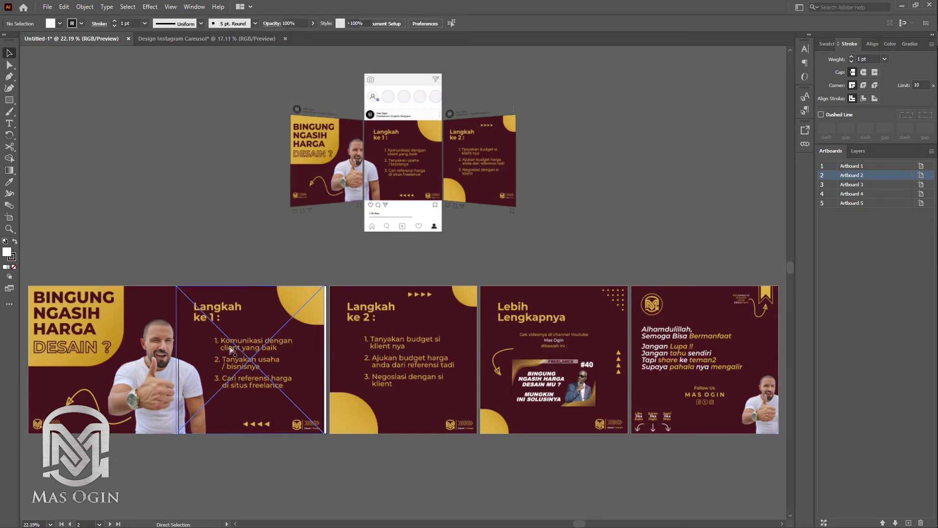
key(ctrl+z)
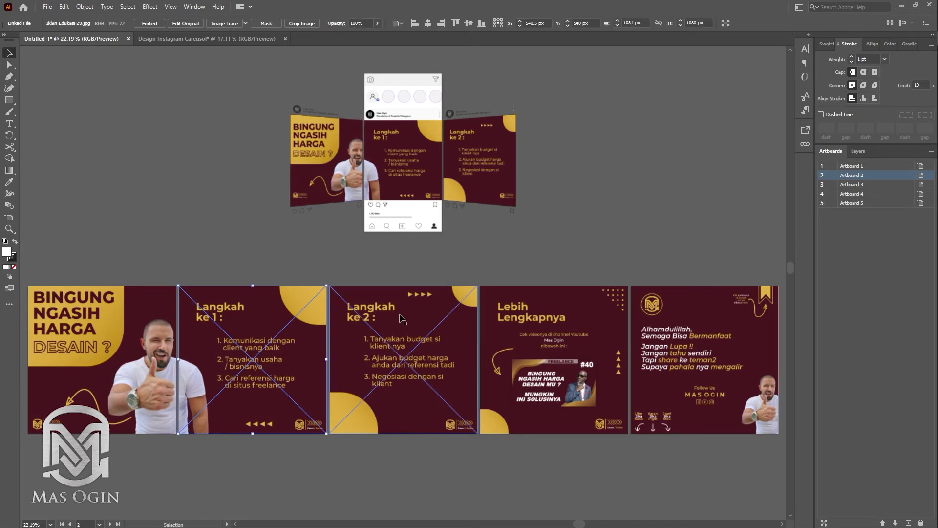
click(190, 155)
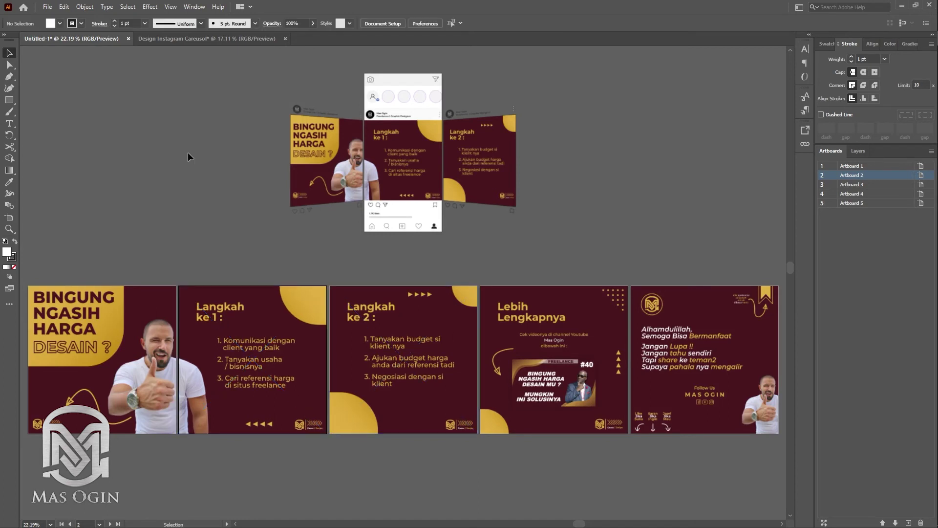
Copy the "BINGUNG NGASIH HARGA DESAIN ?" slide from Untitled-1 onto Artboard 1 of Design Instagram Careusol, keeping its position, and make Artboard 2 active
key(ctrl+Tab)
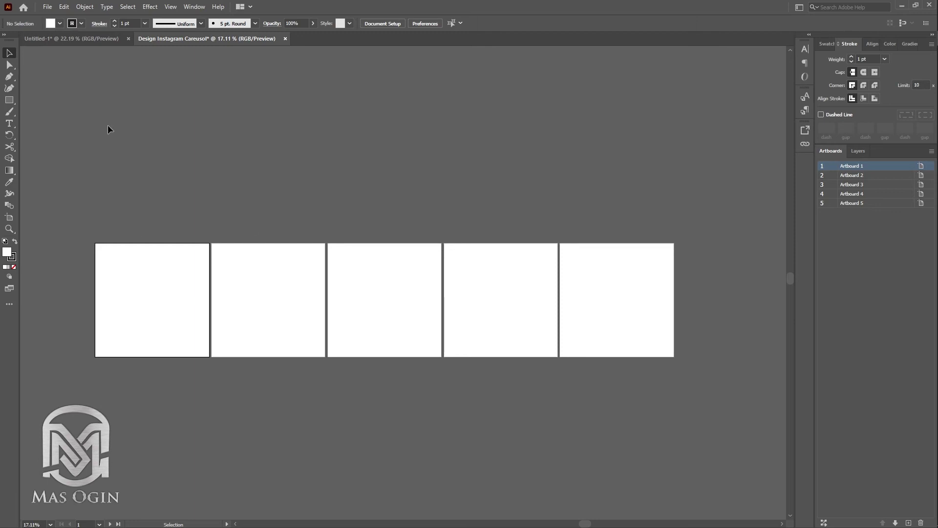
key(ctrl+Tab)
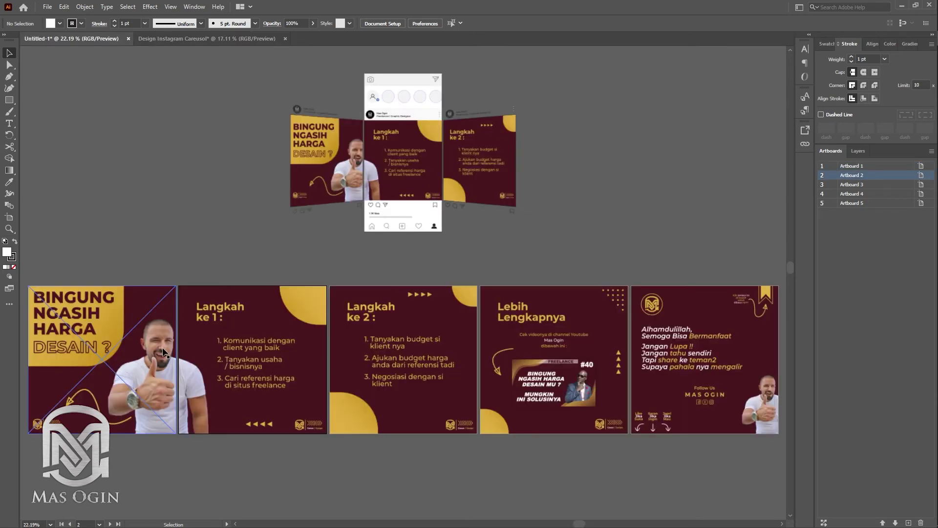
click(137, 333)
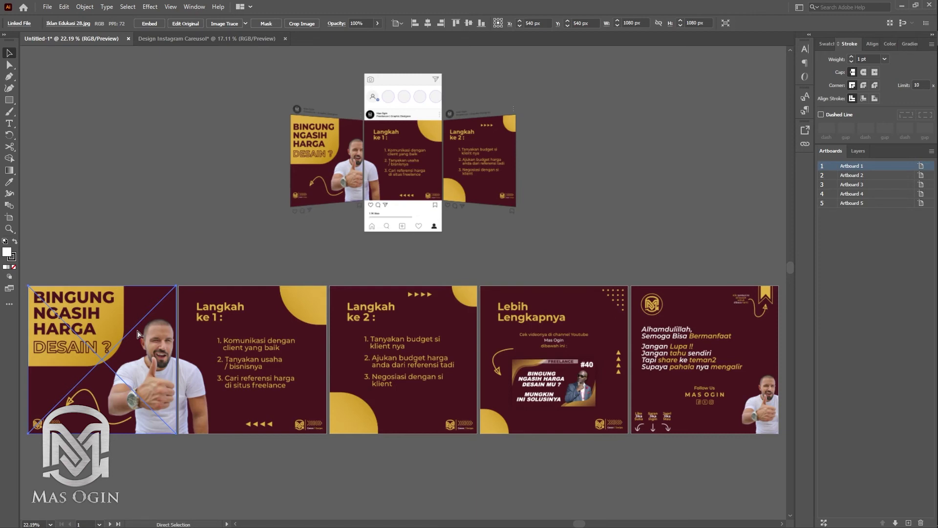
key(ctrl+Tab)
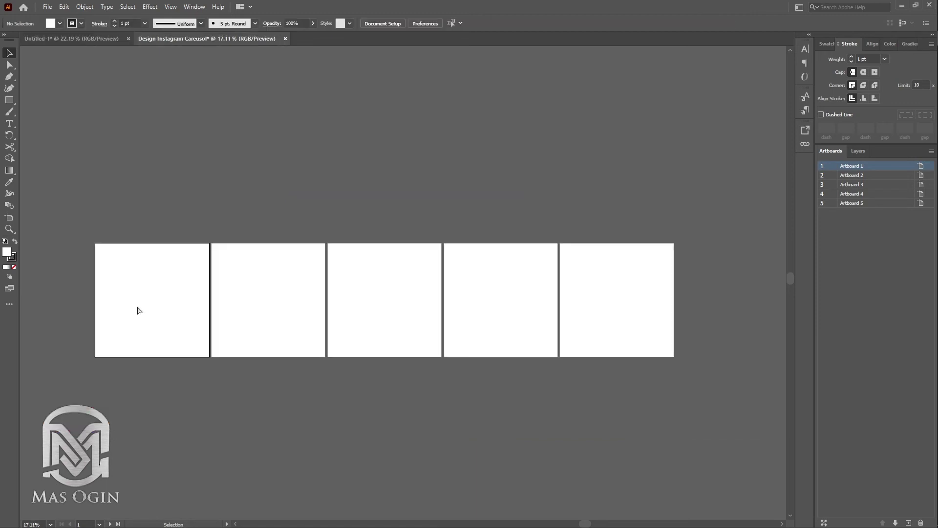
key(ctrl)
key(ctrl)
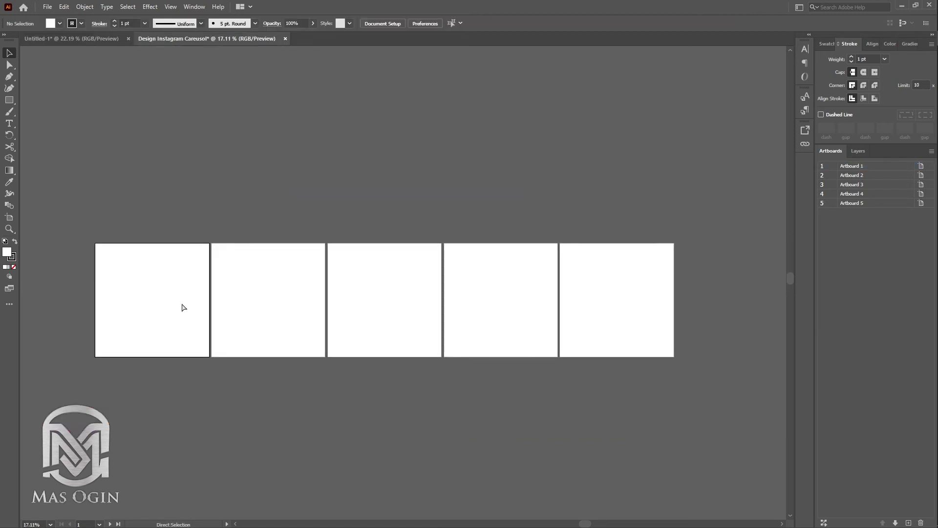
key(ctrl+shift+v)
click(235, 259)
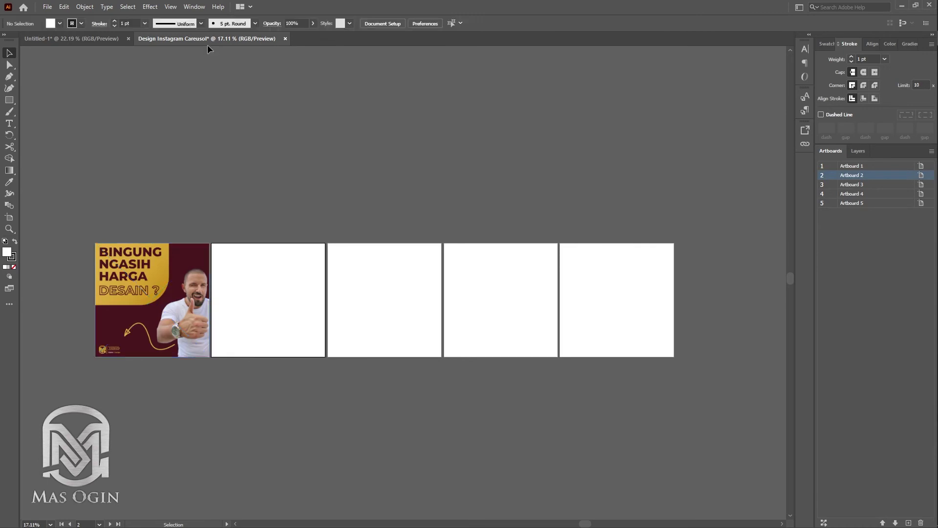
Copy the "Langkah ke 1" slide from Untitled-1 onto Artboard 2 of Design Instagram Careusol
key(ctrl+Tab)
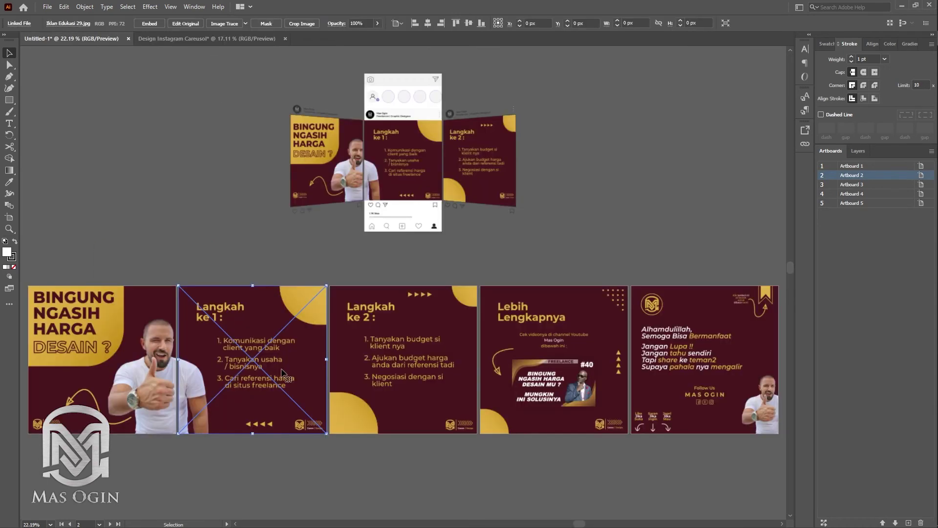
key(ctrl)
key(ctrl+Tab)
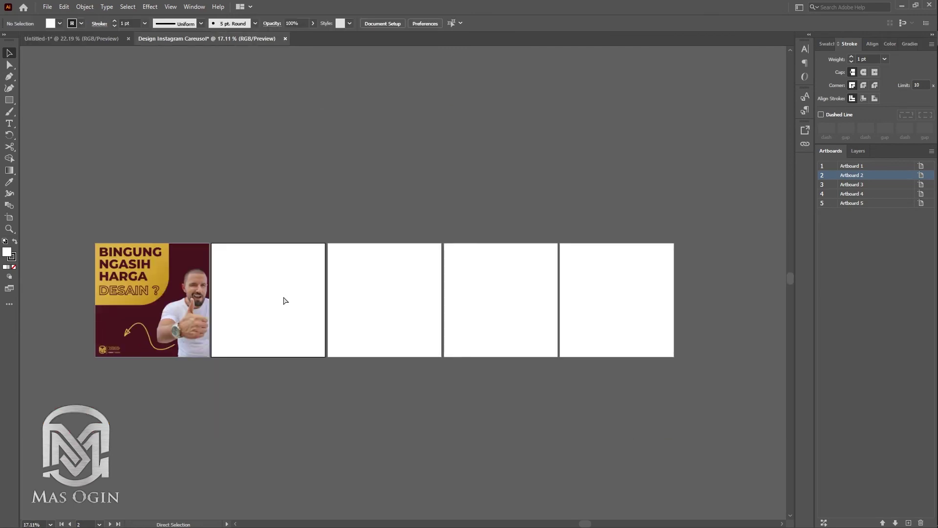
Copy the "Langkah ke 2", "Lebih Lengkapnya" and closing "Alhamdulillah" slides from Untitled-1 onto Artboards 3, 4 and 5 of Design Instagram Careusol
key(ctrl+Tab)
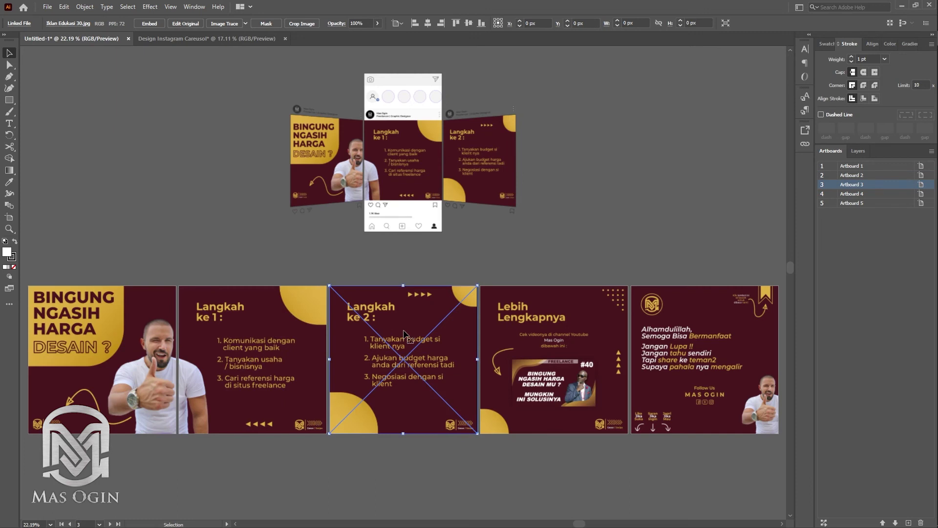
key(ctrl+Tab)
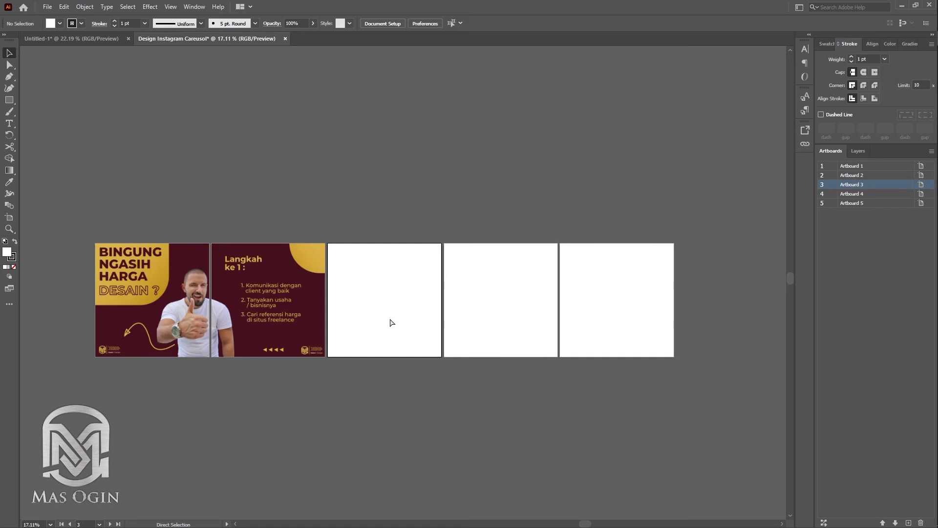
key(ctrl+Tab)
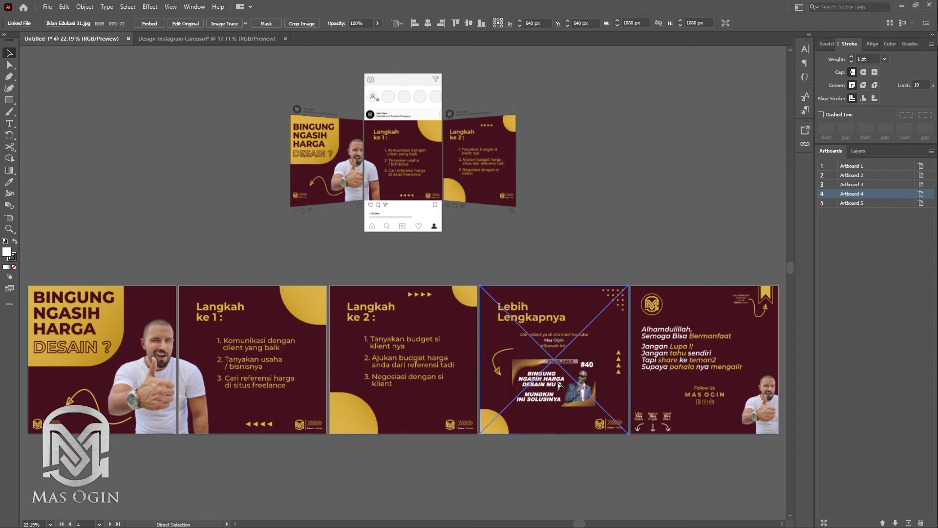
click(691, 382)
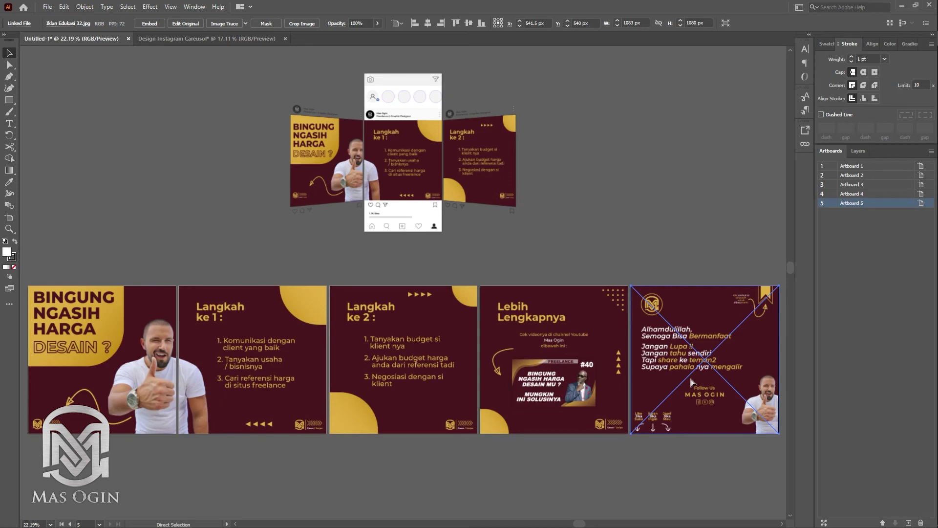
key(ctrl+Tab)
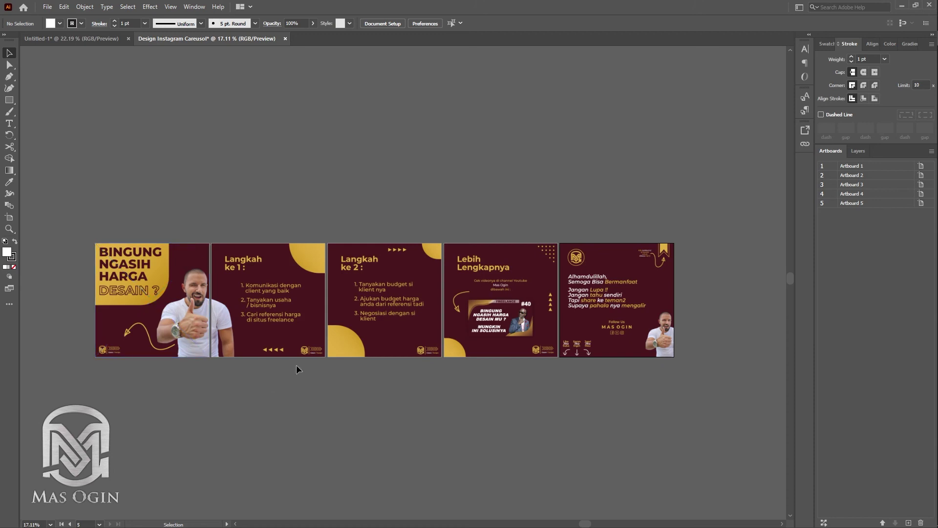
click(165, 293)
click(362, 203)
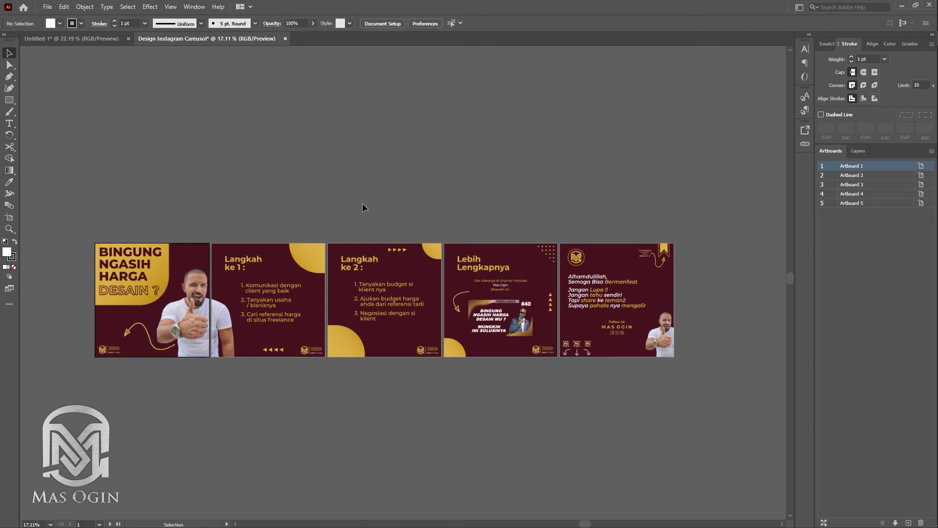
Set up an Export As of the Design Instagram Careusol document in JPEG format and cancel it
click(47, 7)
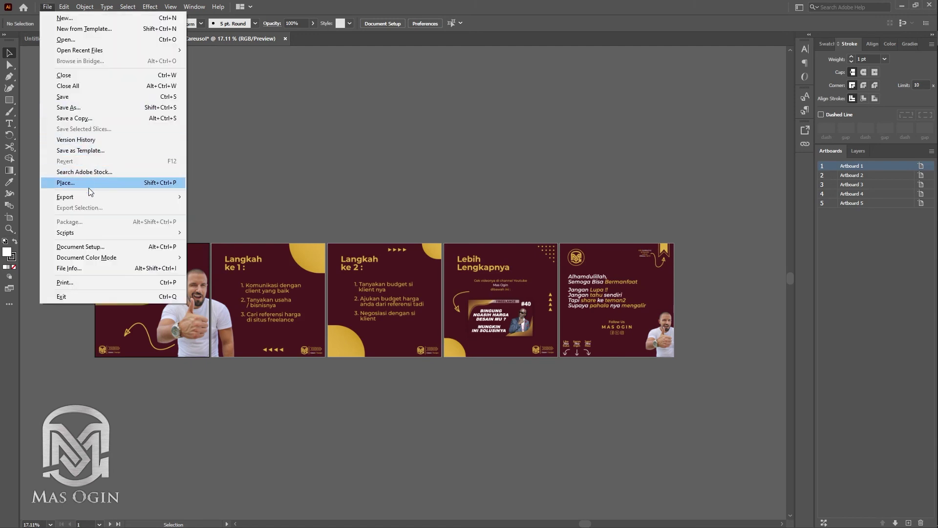
mouse_move(97, 196)
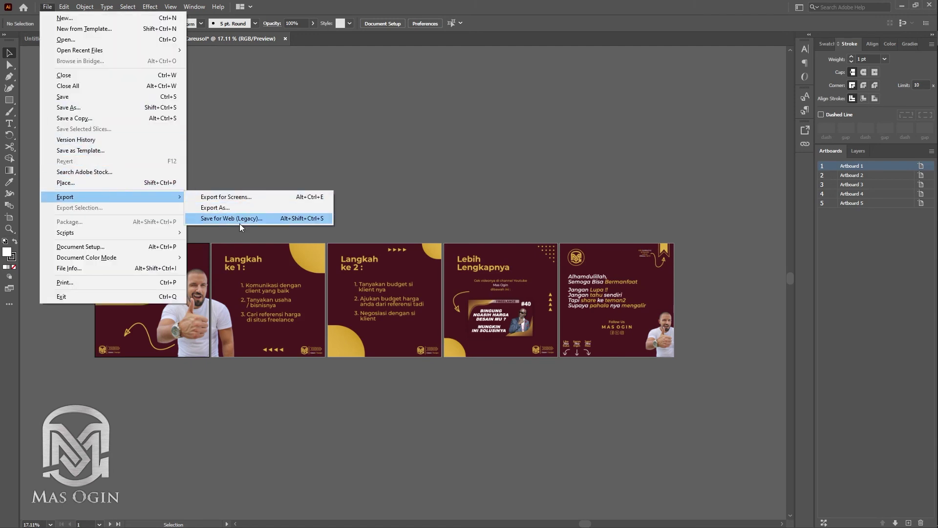
click(248, 208)
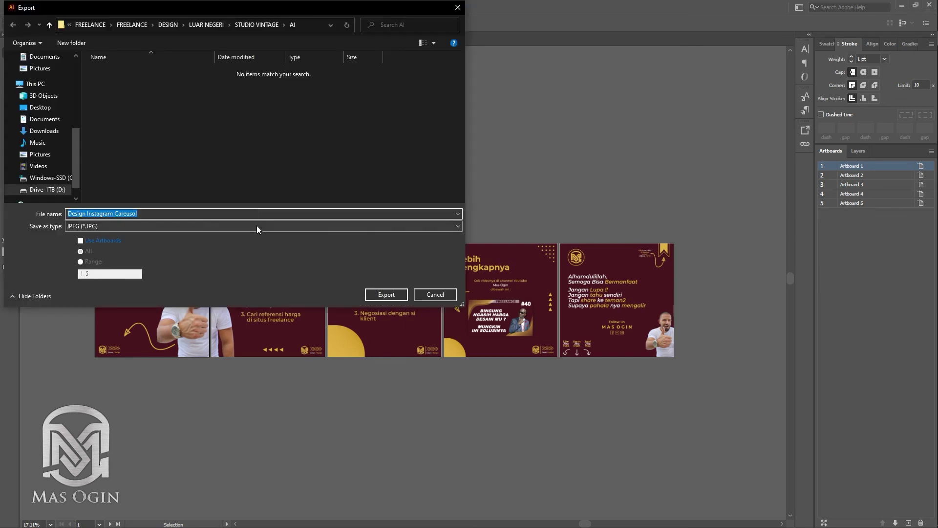
click(258, 226)
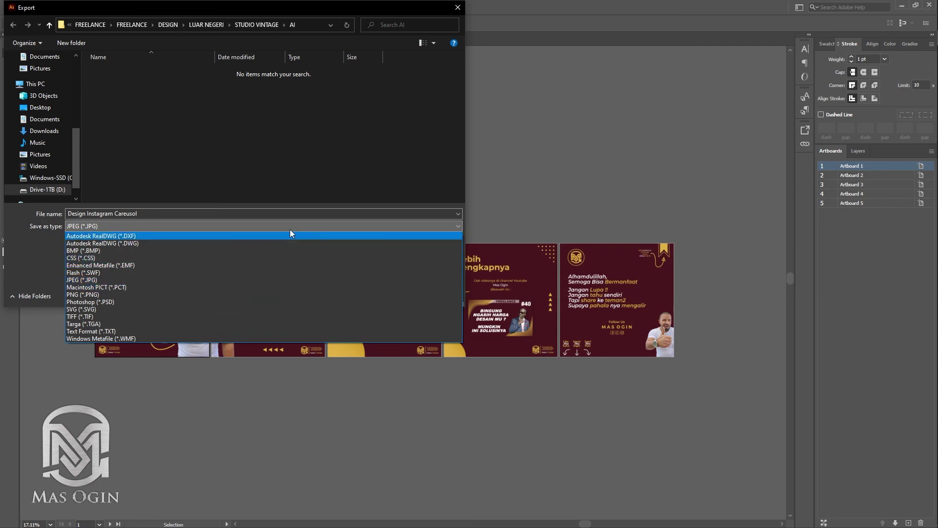
click(103, 281)
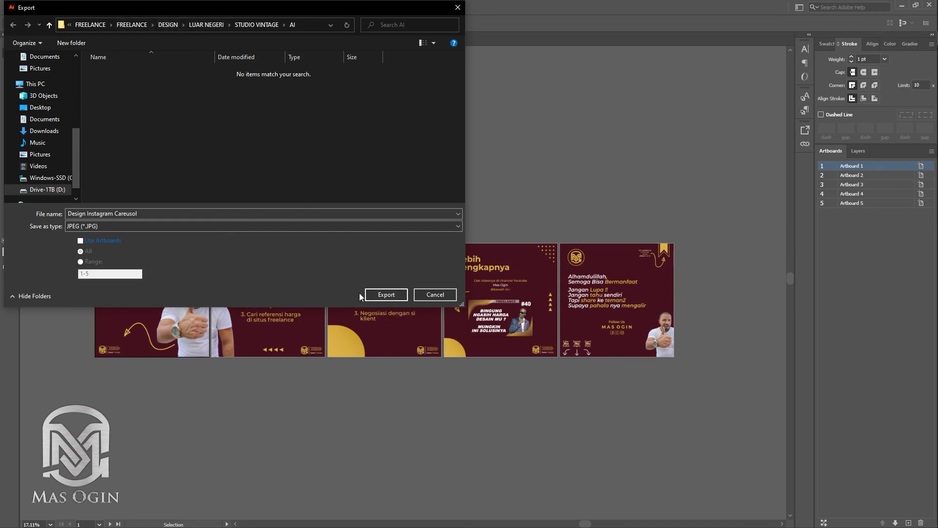
click(435, 296)
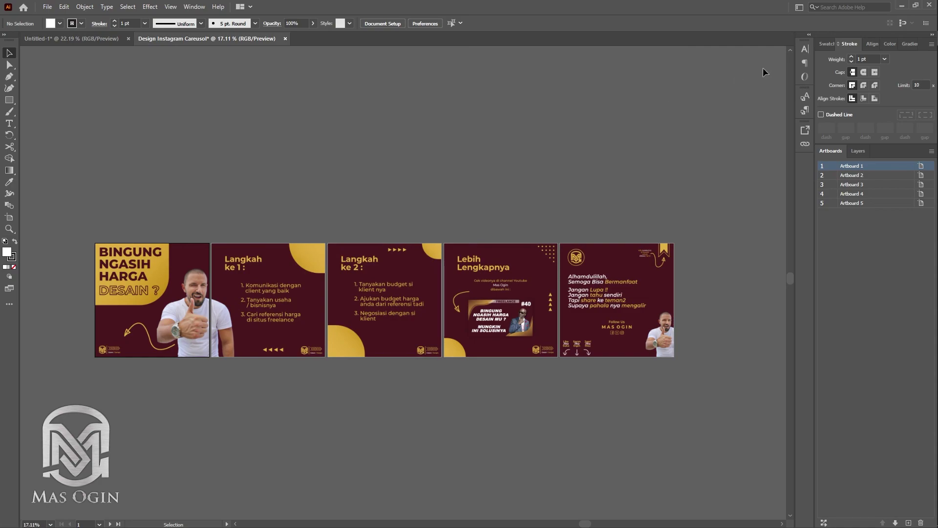
Look at the published carousel on the Instagram profile, return to Illustrator and view the slides and phone mockup in Untitled-1
click(901, 6)
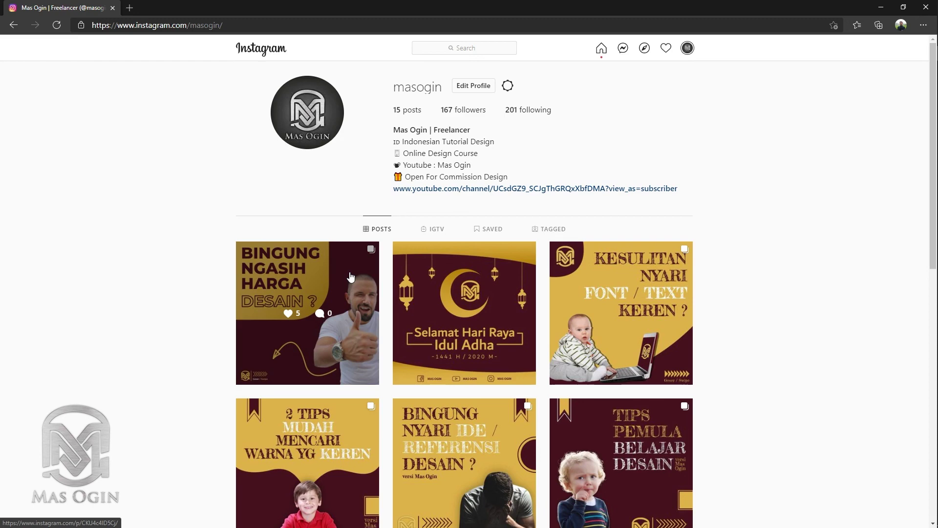
key(alt+Tab)
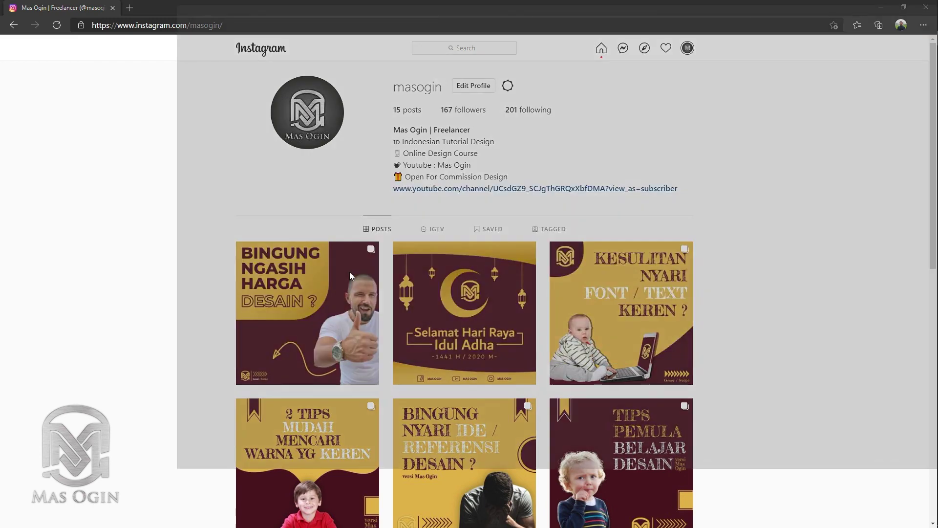
key(ctrl+Tab)
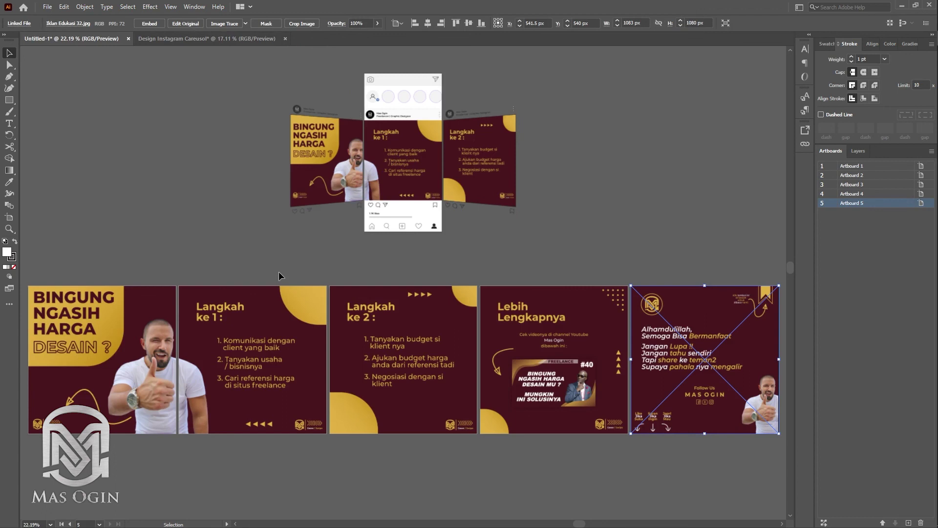
key(z)
drag(346, 284, 324, 285)
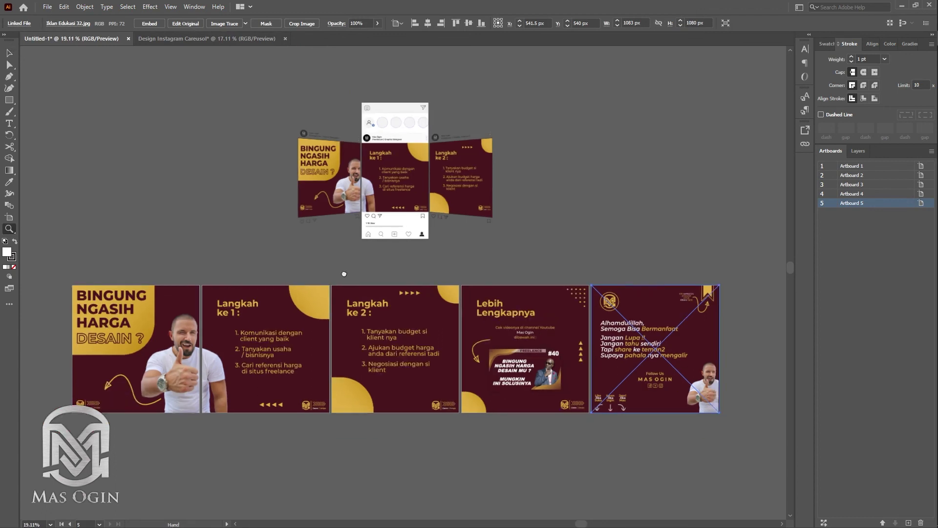
key(v)
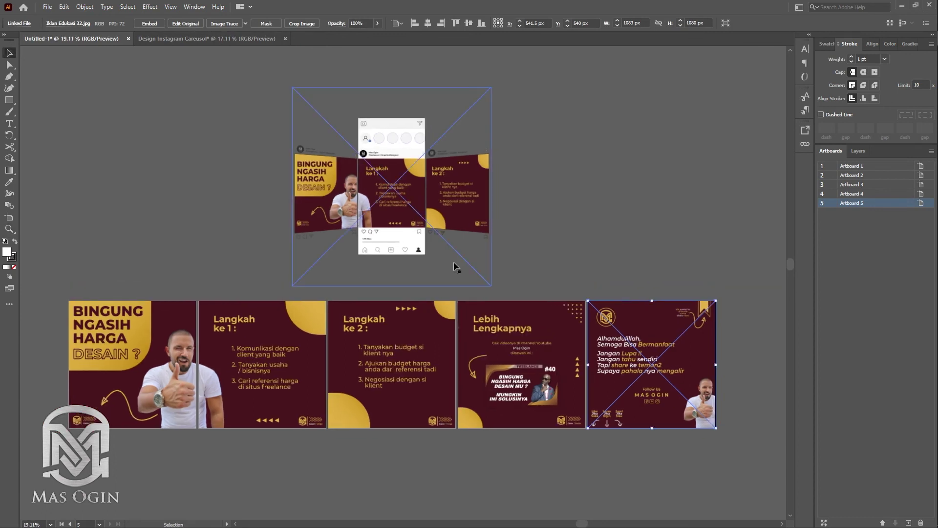
click(576, 236)
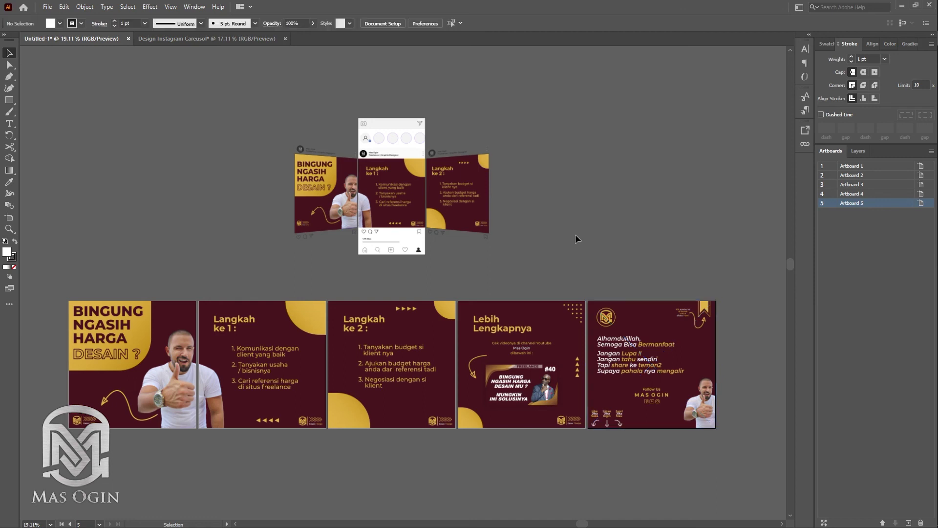